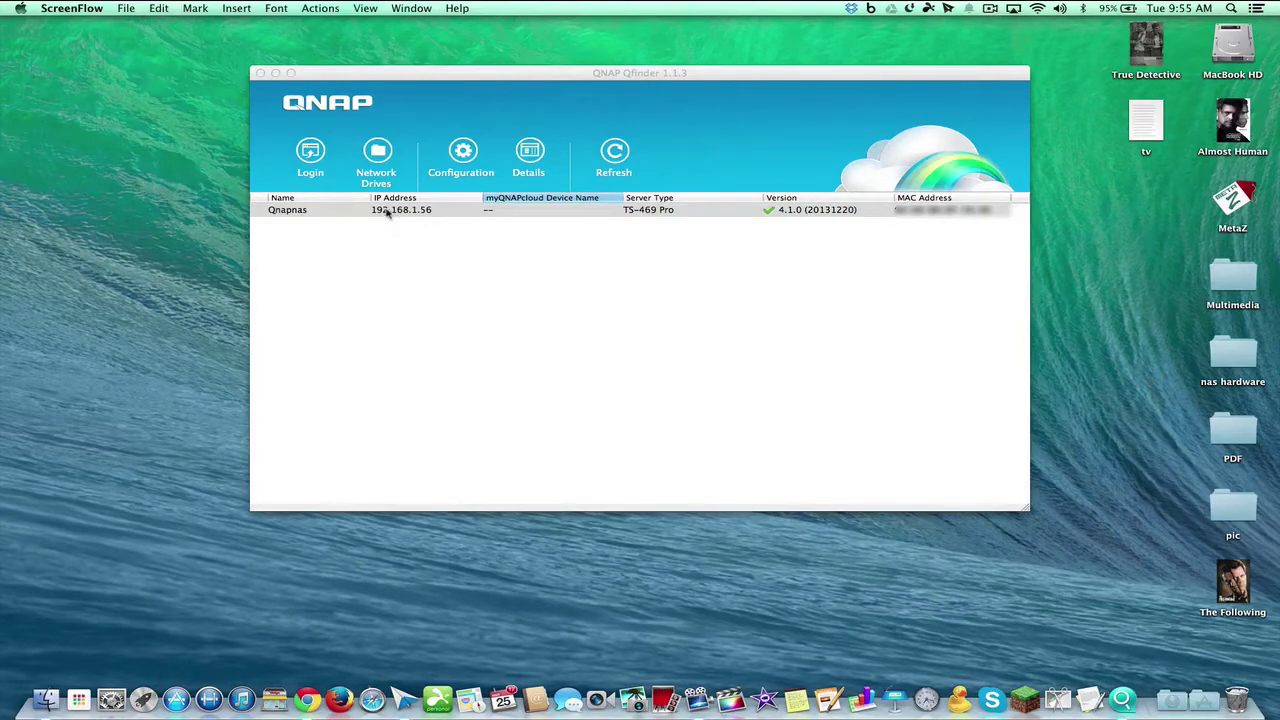
Choose the discovered Qnapnas NAS at 192.168.1.56 in Qfinder to log in
{"action": "left_click", "coordinate": [310, 155]}
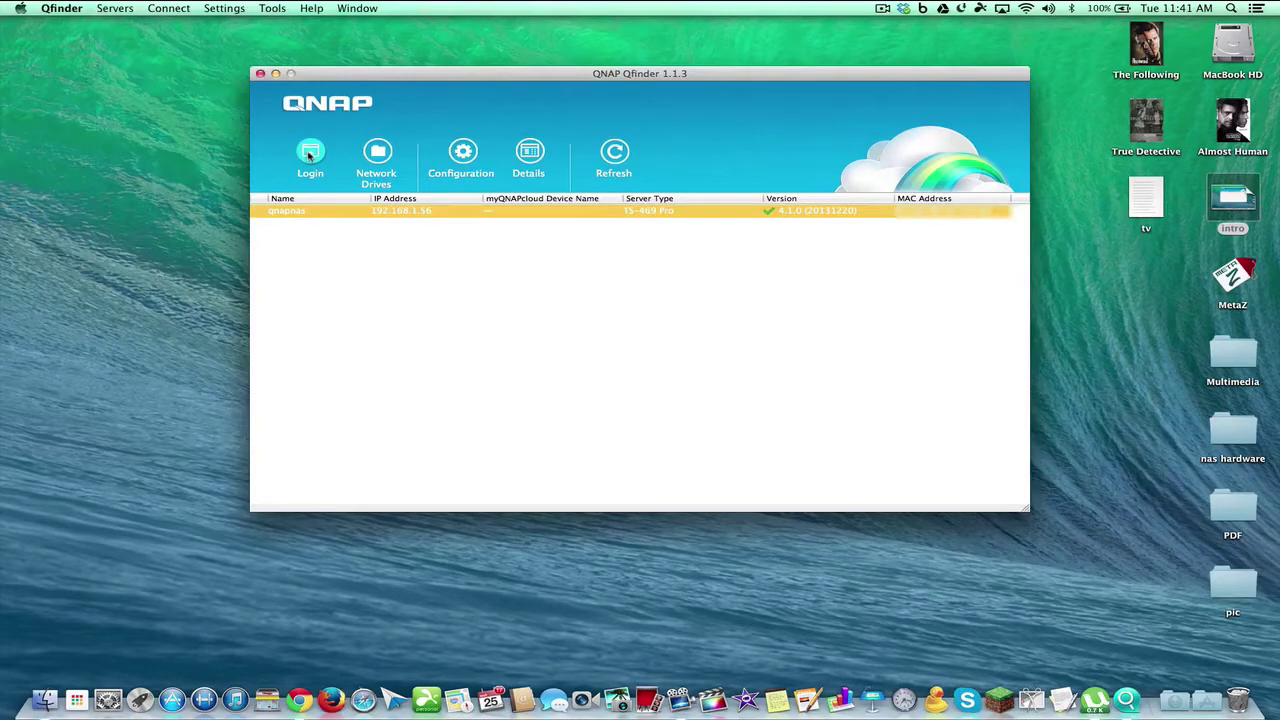
Sign in to the QTS web desktop as admin with the account password
{"action": "left_click", "coordinate": [310, 155]}
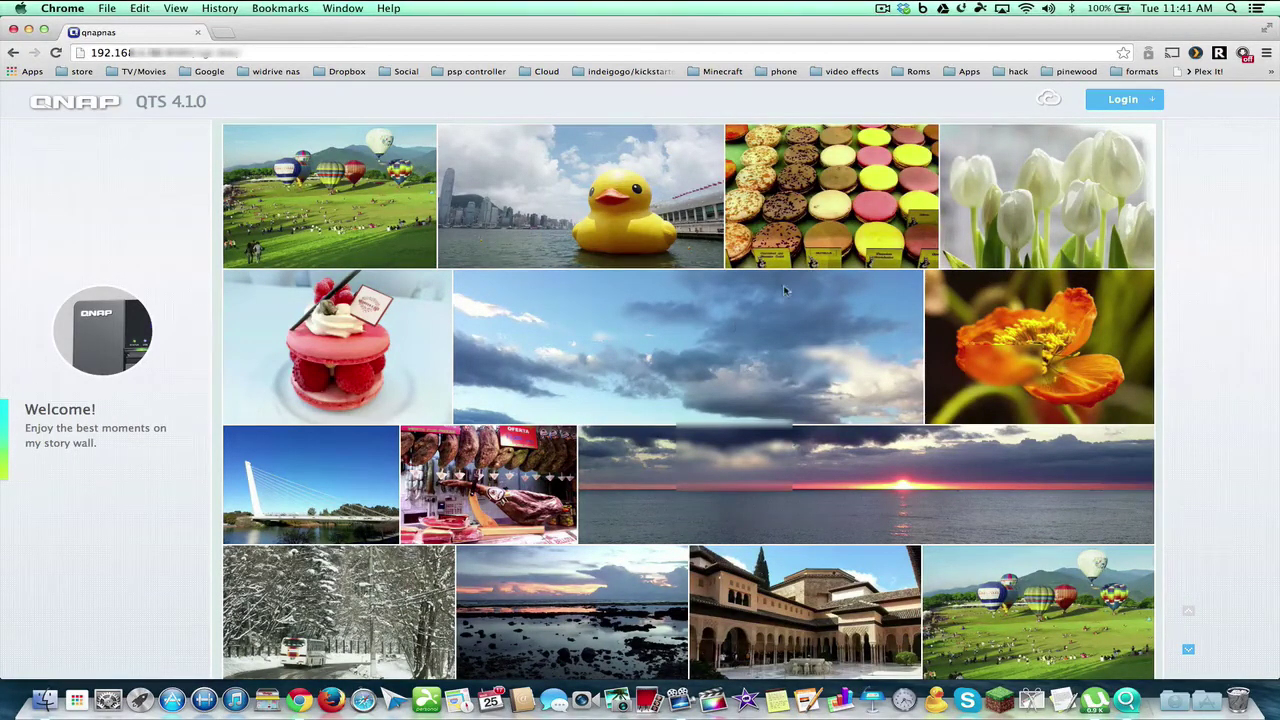
{"action": "left_click", "coordinate": [1106, 101]}
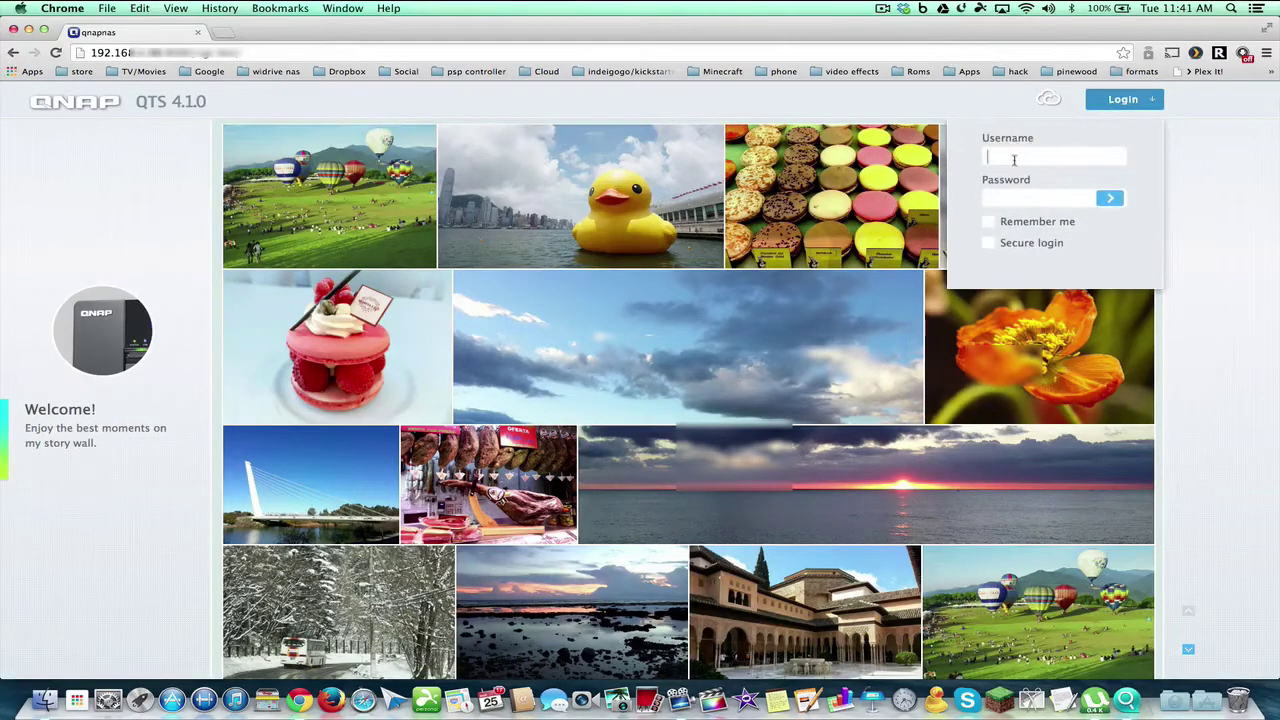
{"action": "left_click", "coordinate": [1014, 158]}
{"action": "type", "text": "admin"}
{"action": "left_click", "coordinate": [1008, 198]}
{"action": "type", "text": "admin"}
{"action": "left_click", "coordinate": [1109, 198]}
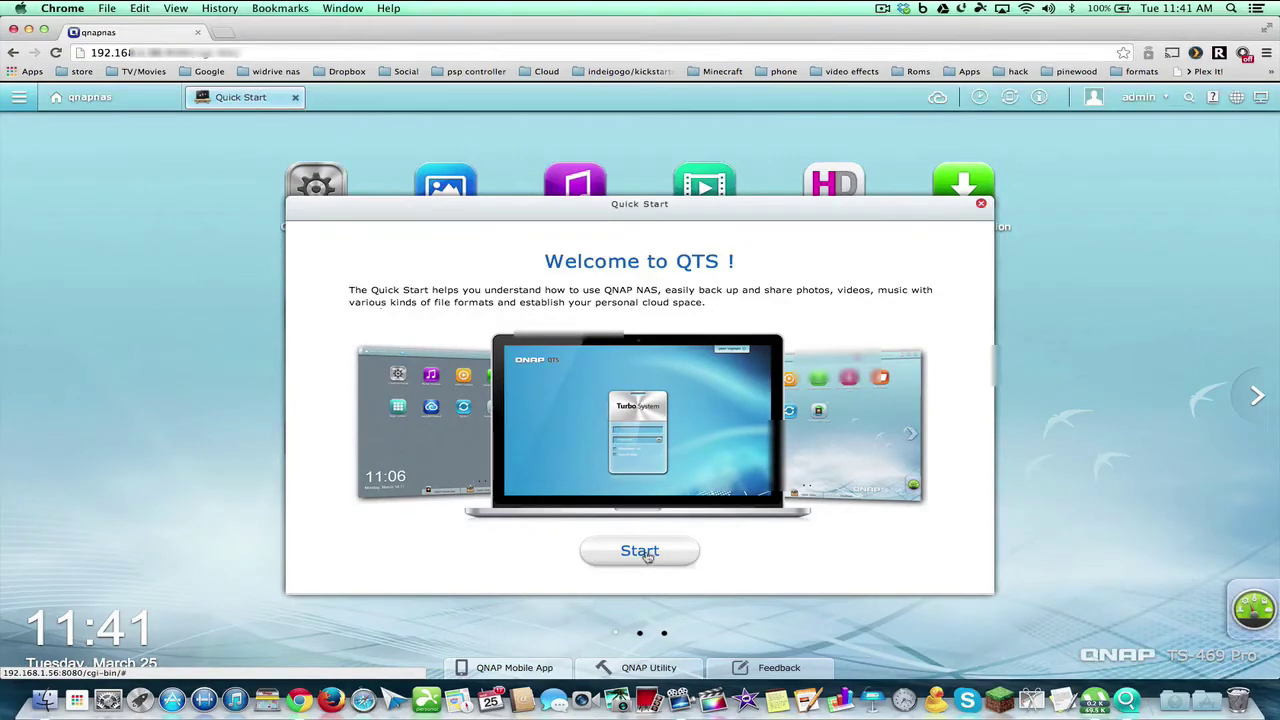
Start the Quick Start tour, moving its window aside and back to centre
{"action": "left_click", "coordinate": [640, 553]}
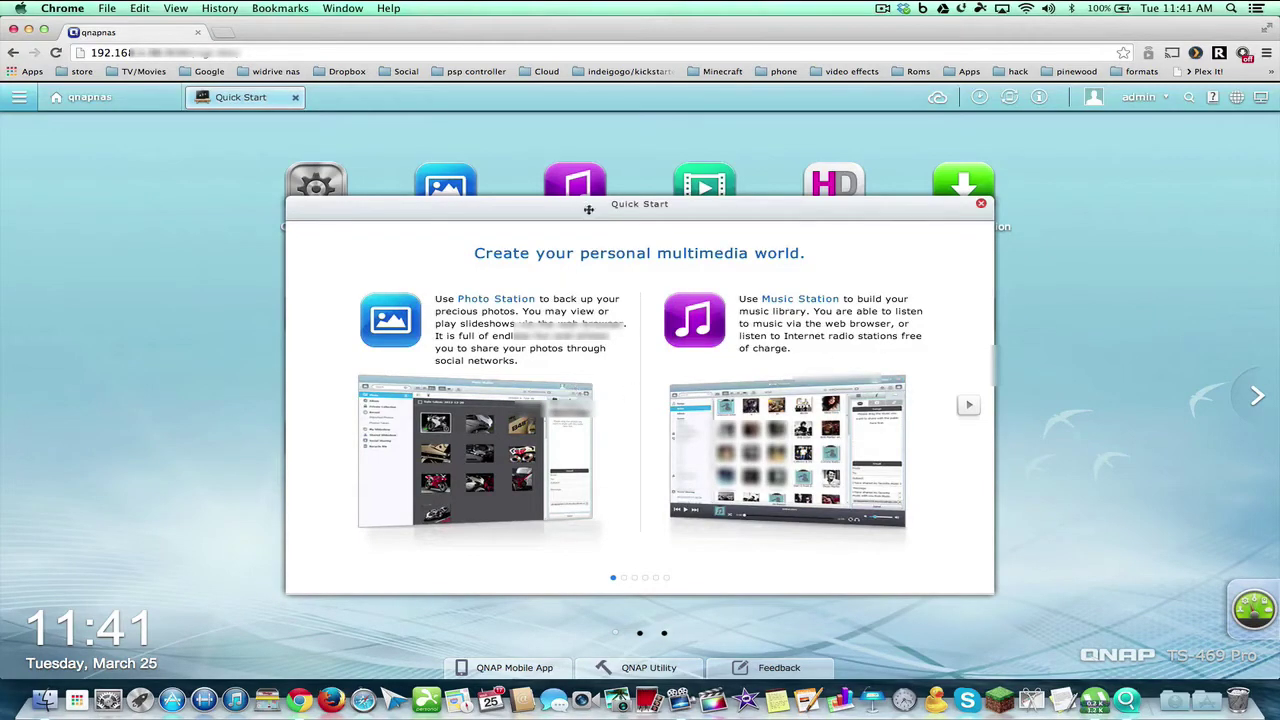
{"action": "left_click_drag", "start_coordinate": [586, 206], "coordinate": [752, 433]}
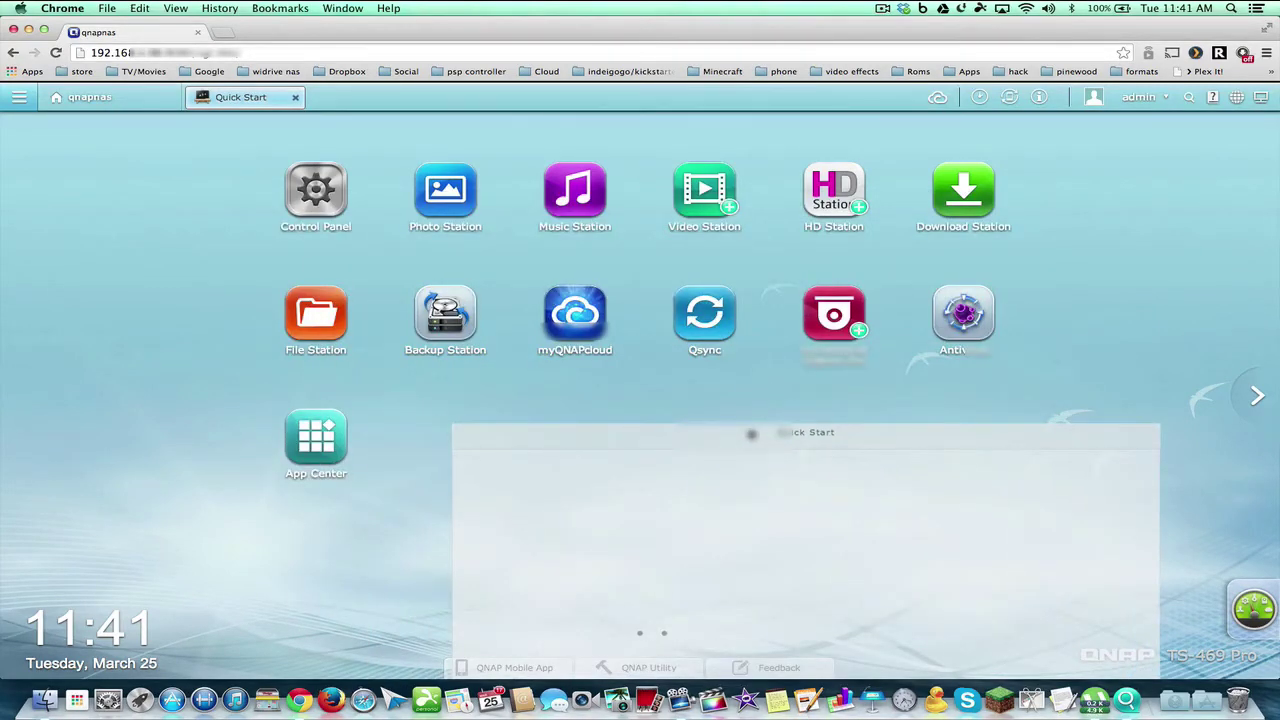
{"action": "left_click_drag", "start_coordinate": [752, 433], "coordinate": [556, 212]}
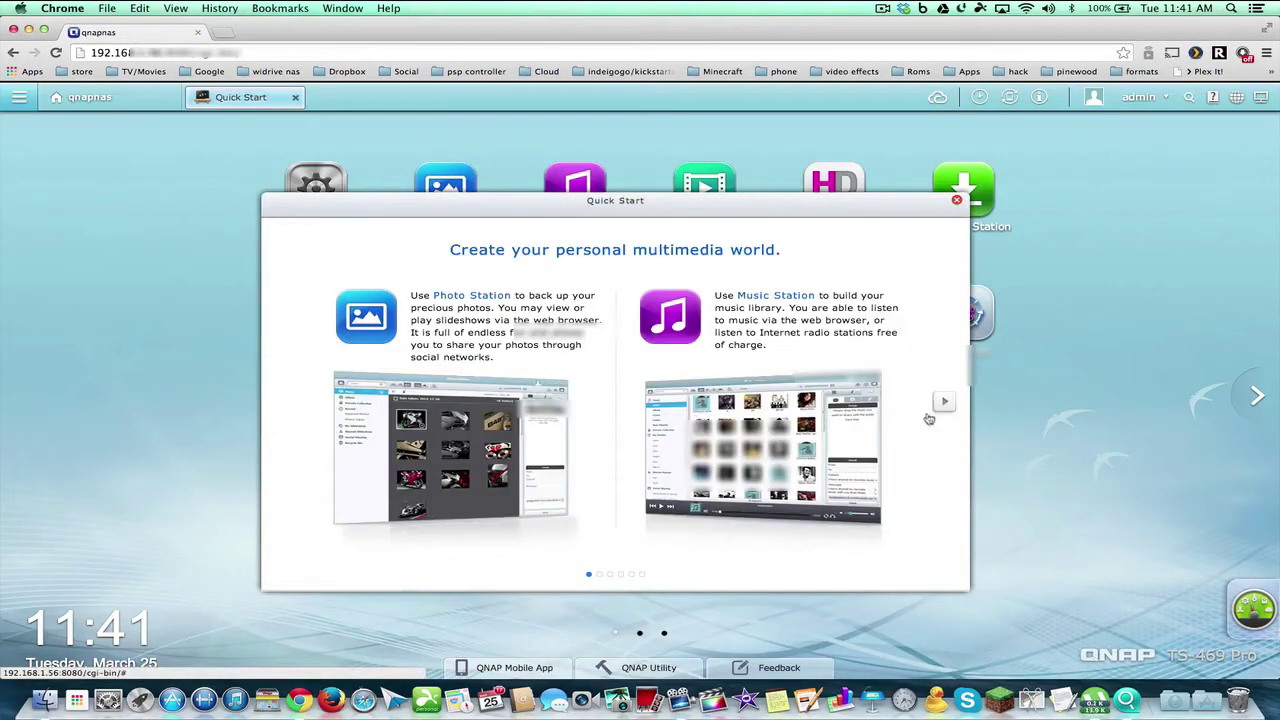
Step through the home theater, cloud, sync, services and Turbo NAS slides, then finish
{"action": "left_click", "coordinate": [943, 404]}
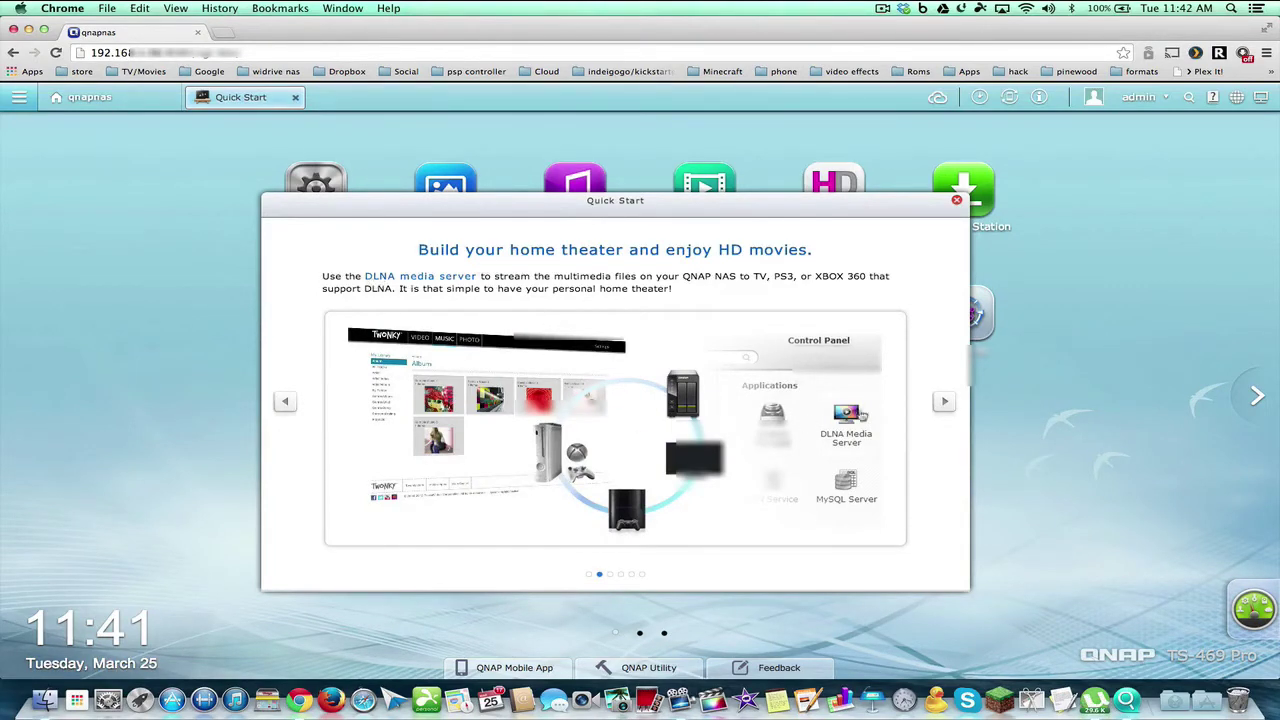
{"action": "left_click", "coordinate": [941, 402]}
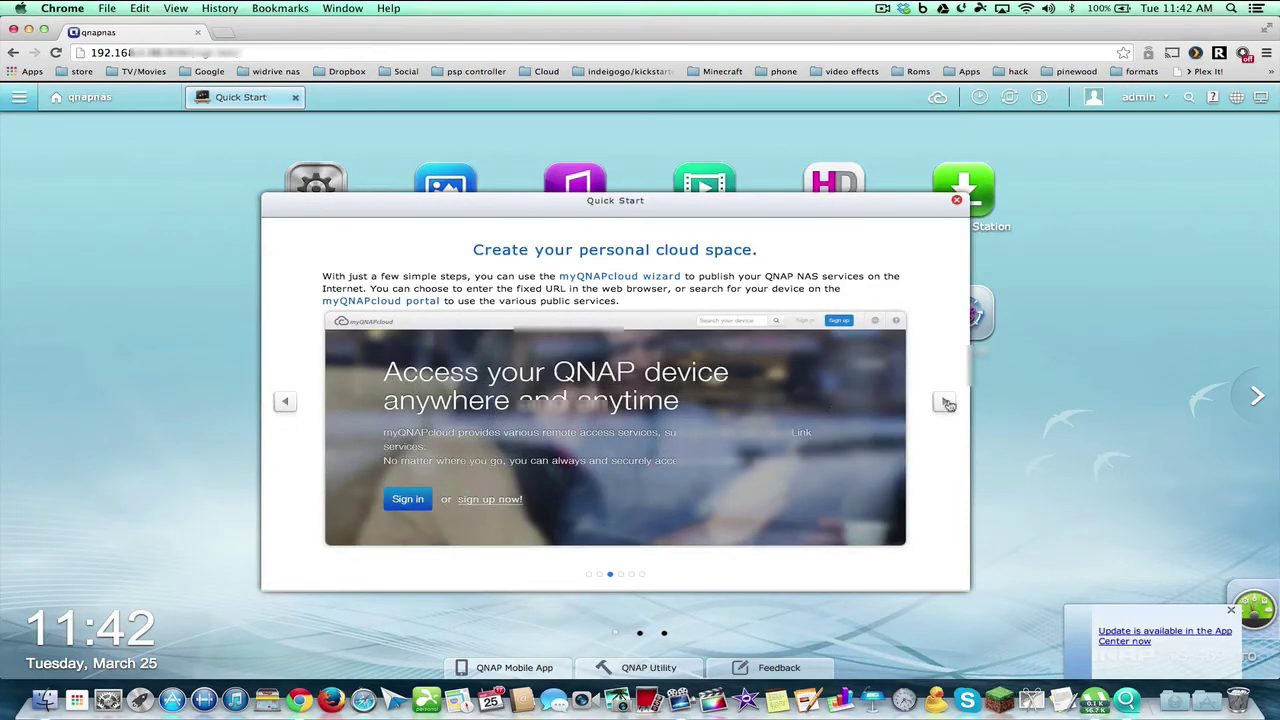
{"action": "left_click", "coordinate": [945, 402]}
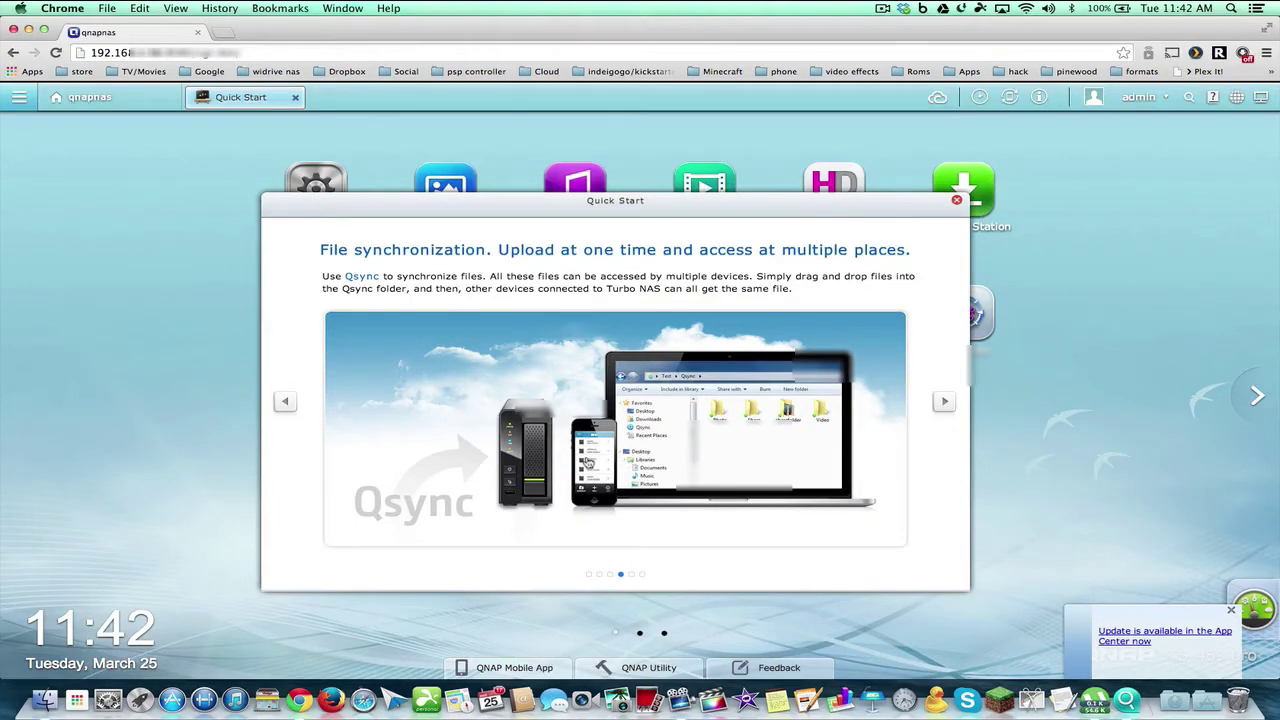
{"action": "left_click", "coordinate": [944, 404]}
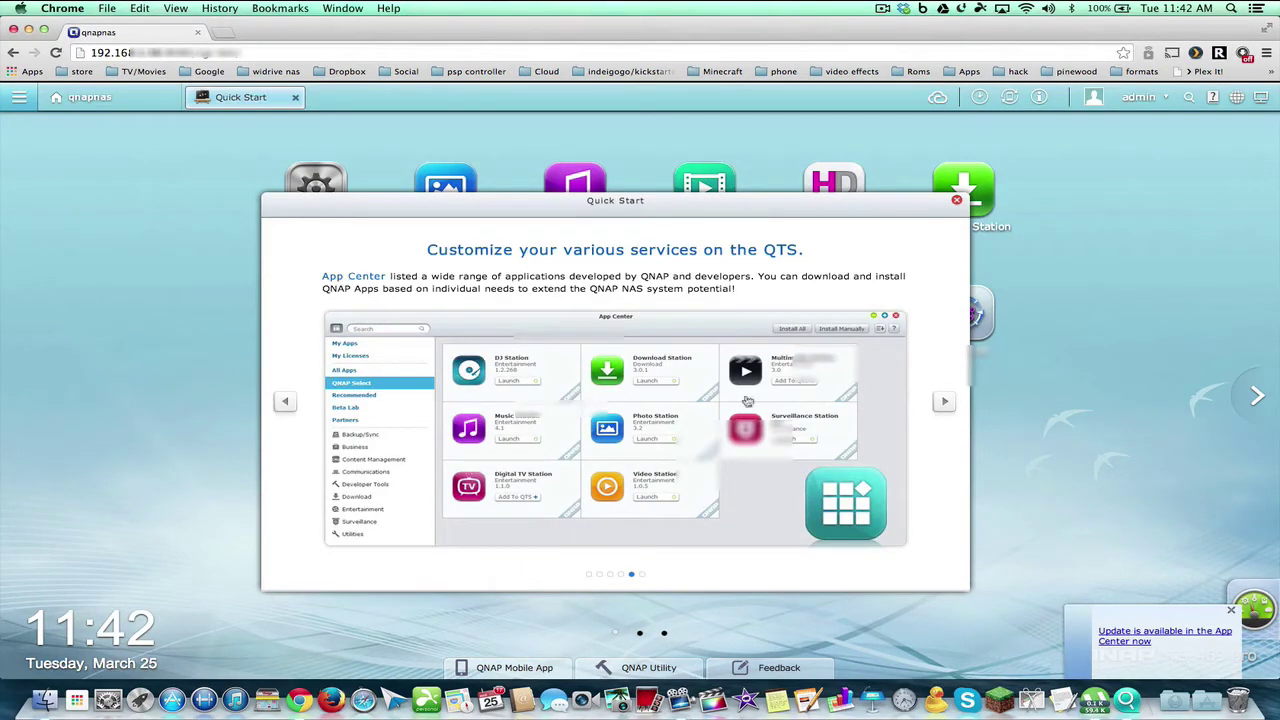
{"action": "left_click", "coordinate": [944, 401]}
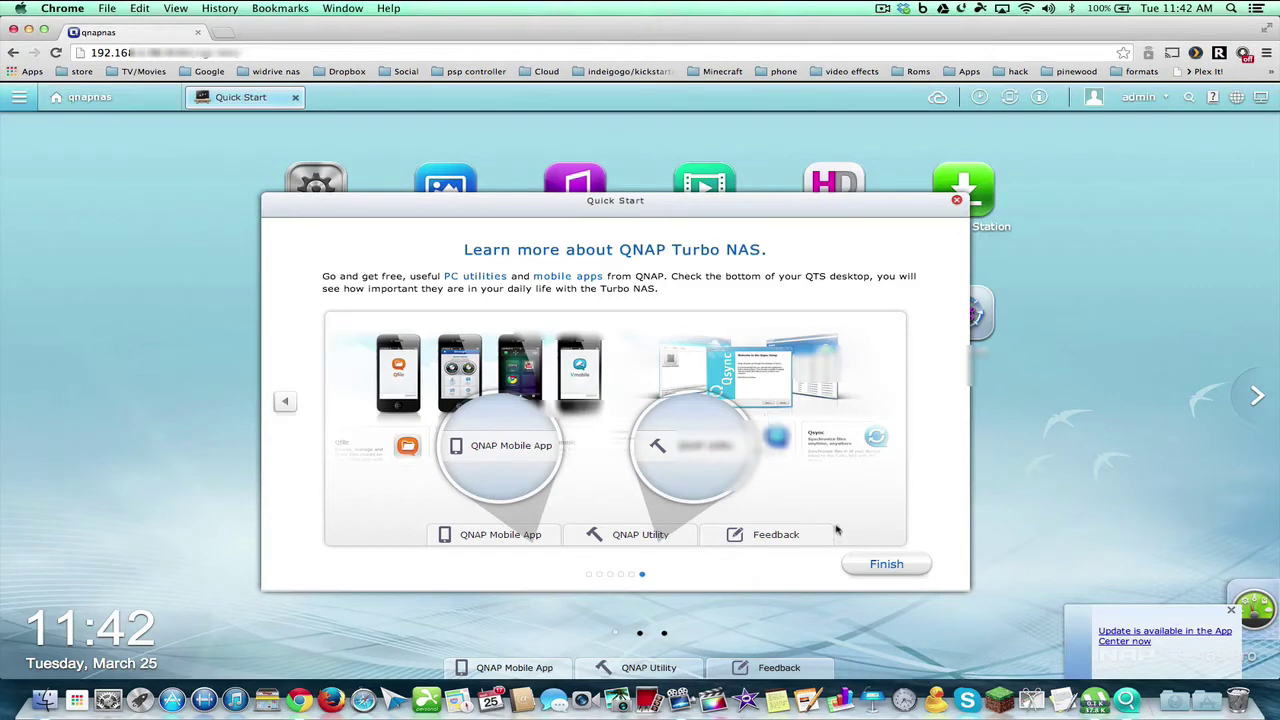
{"action": "left_click", "coordinate": [877, 566]}
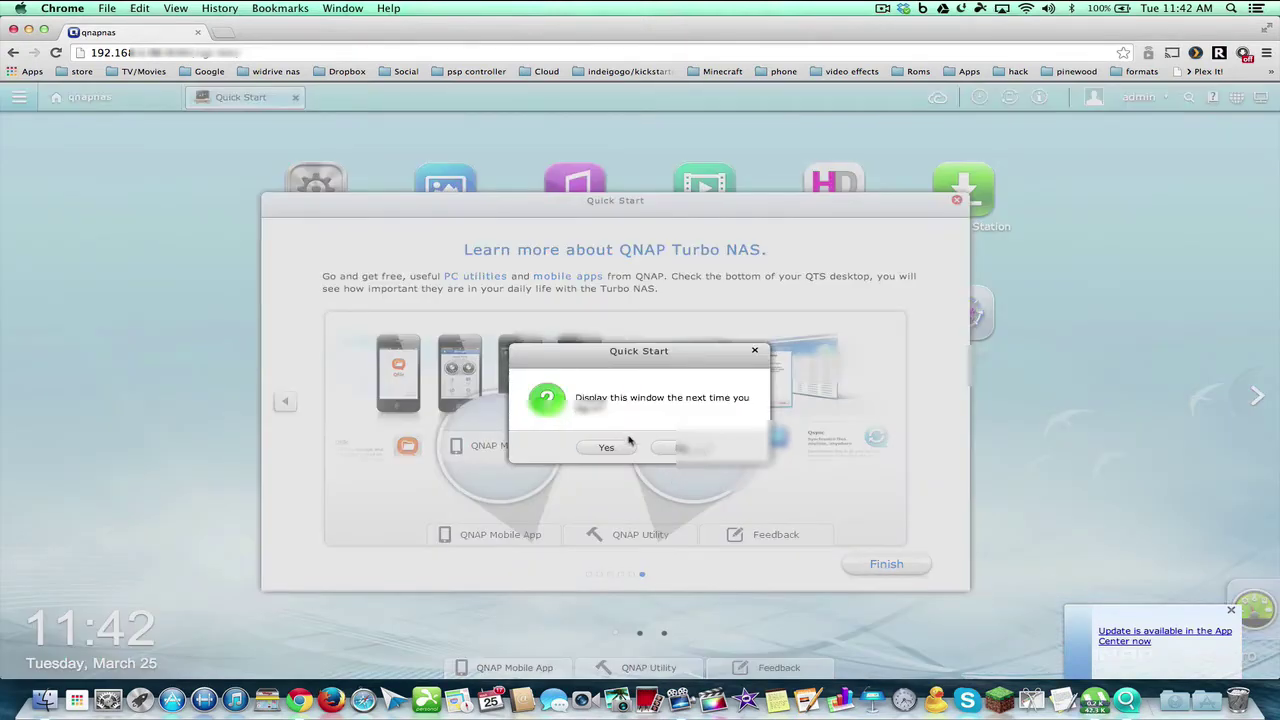
{"action": "left_click", "coordinate": [660, 450]}
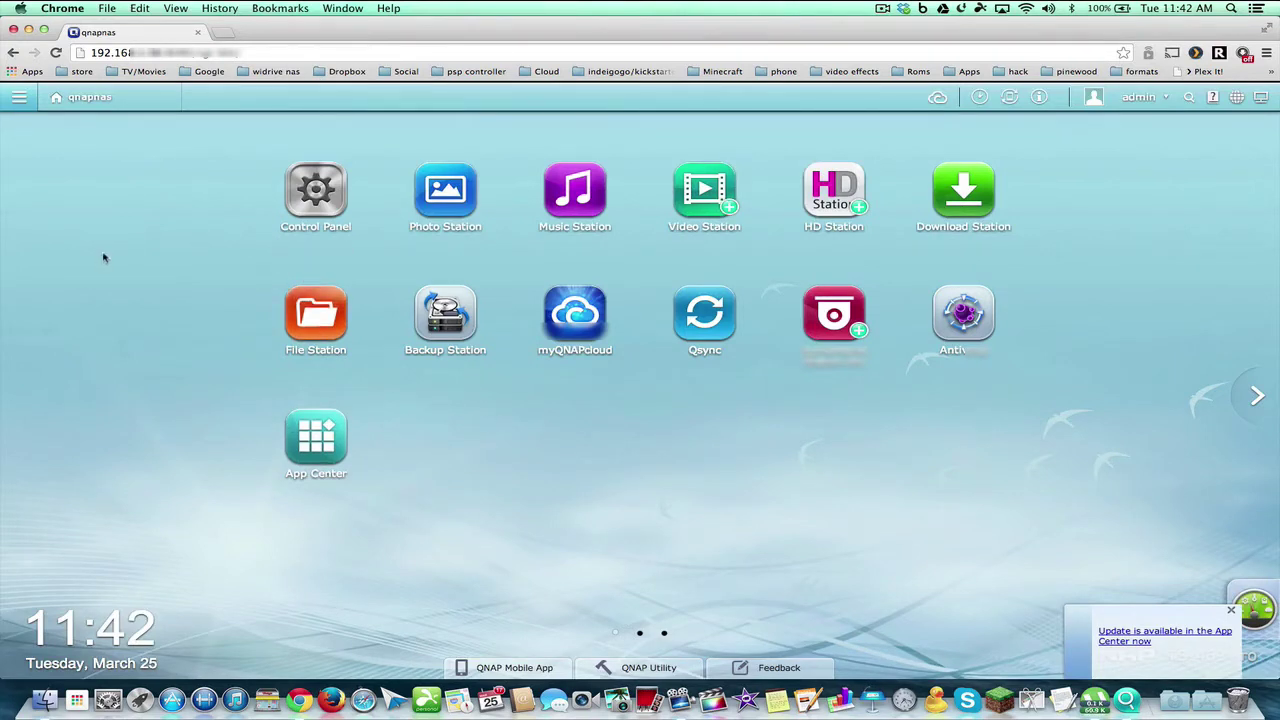
{"action": "left_click", "coordinate": [18, 97]}
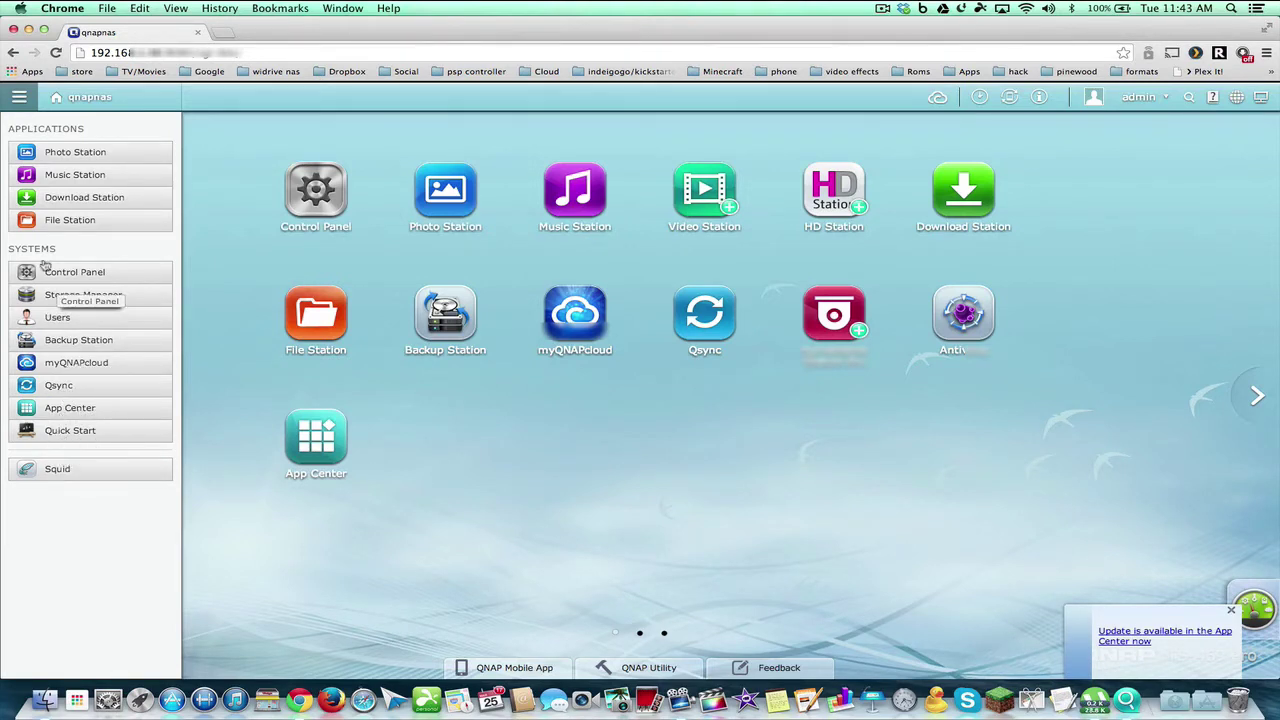
{"action": "left_click", "coordinate": [72, 102]}
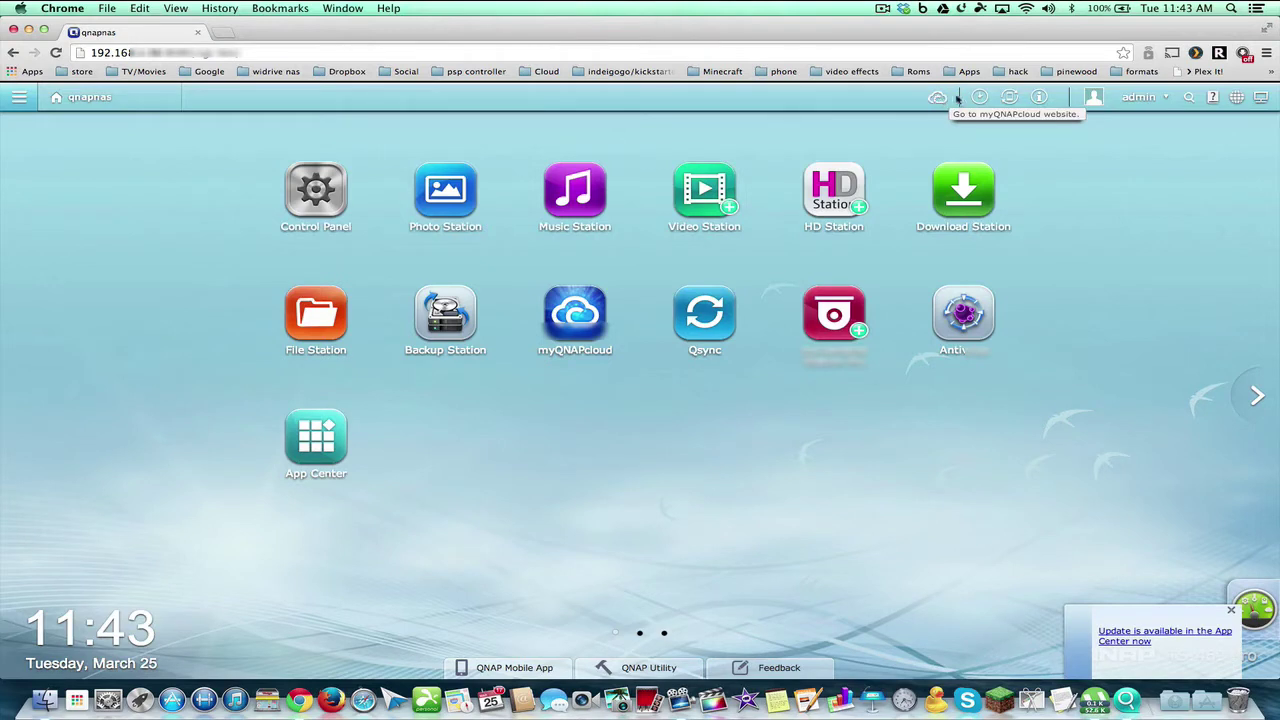
Review background tasks, external devices, notifications, account options, search and help from the top bar
{"action": "left_click", "coordinate": [981, 97]}
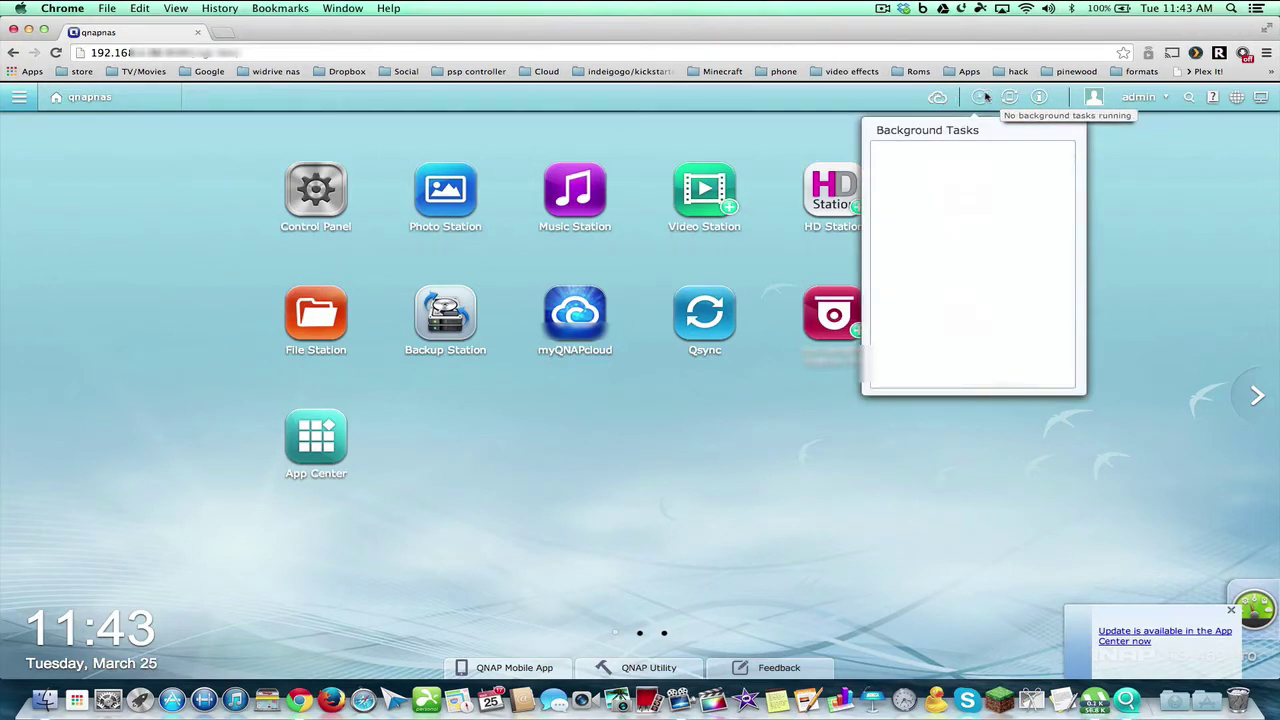
{"action": "left_click", "coordinate": [1010, 97]}
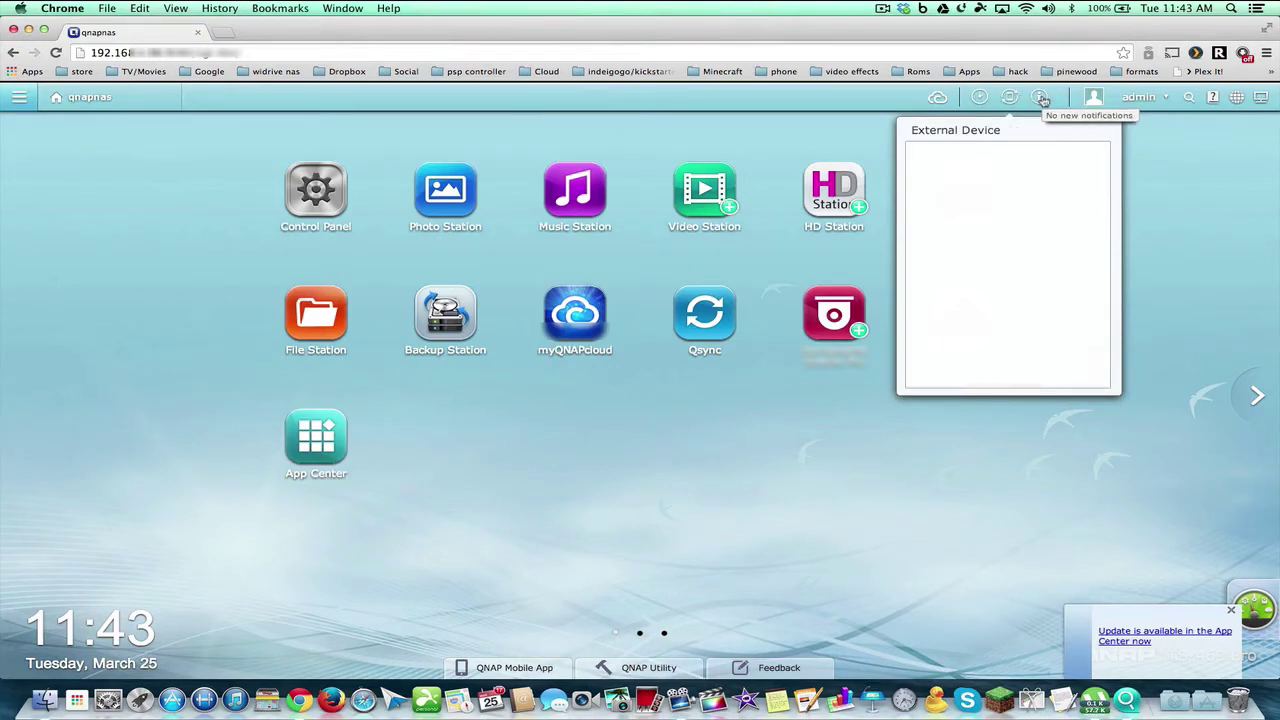
{"action": "left_click", "coordinate": [1040, 97]}
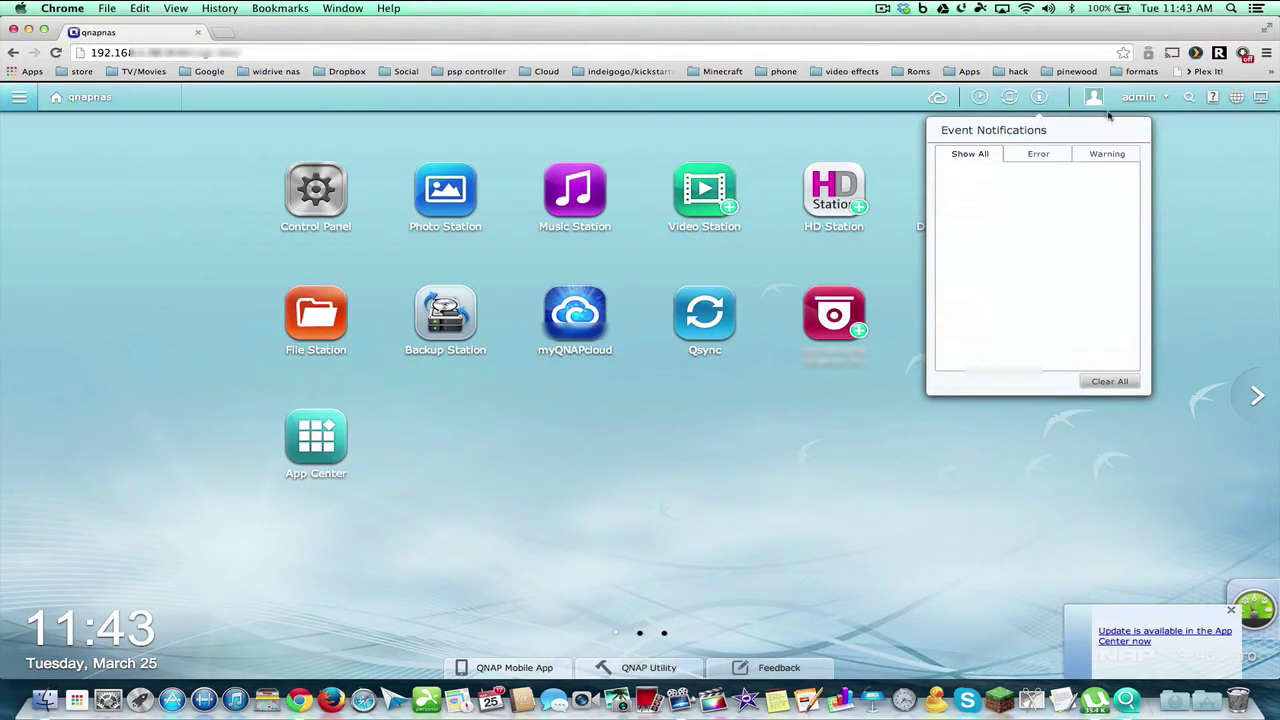
{"action": "left_click", "coordinate": [1136, 97]}
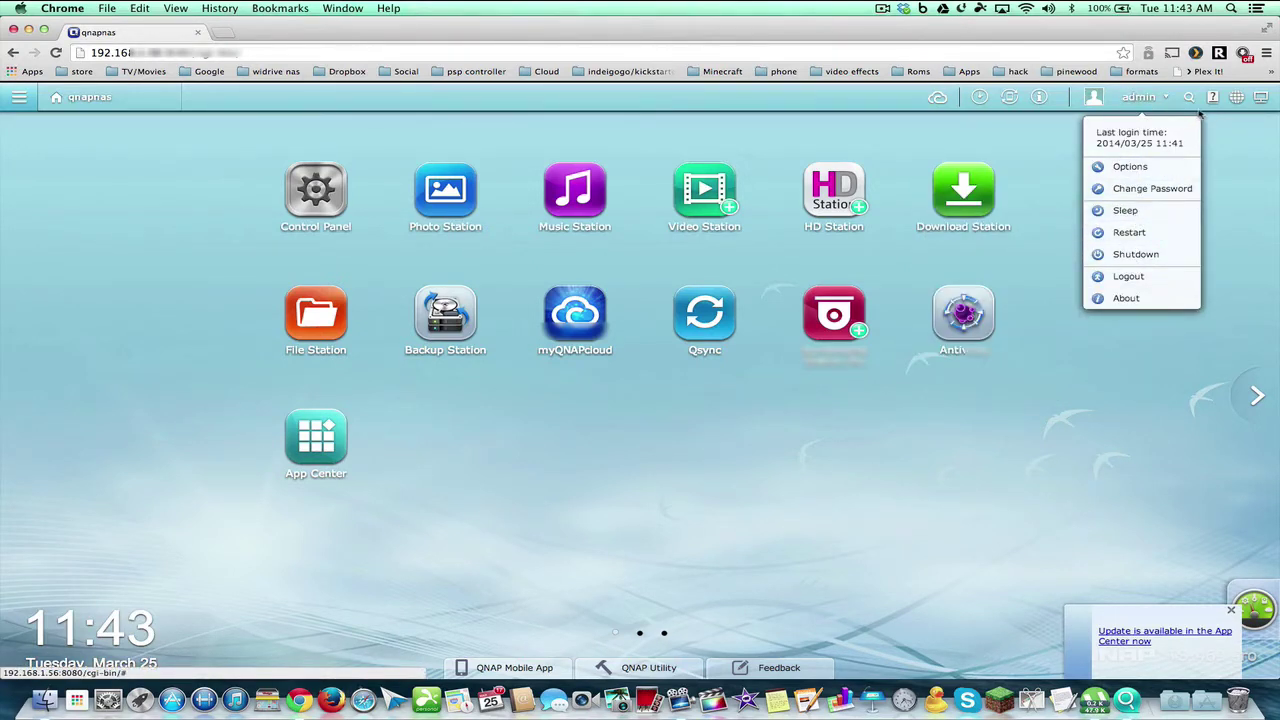
{"action": "left_click", "coordinate": [1189, 97]}
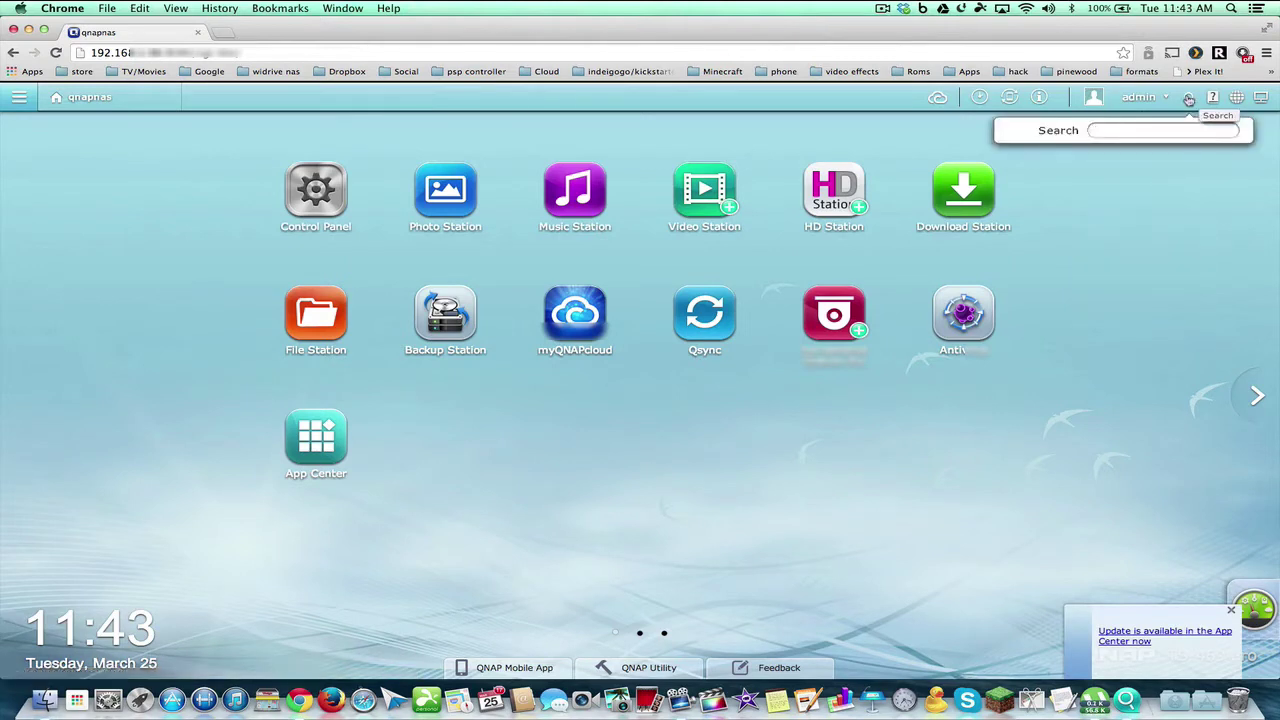
{"action": "left_click", "coordinate": [1214, 97]}
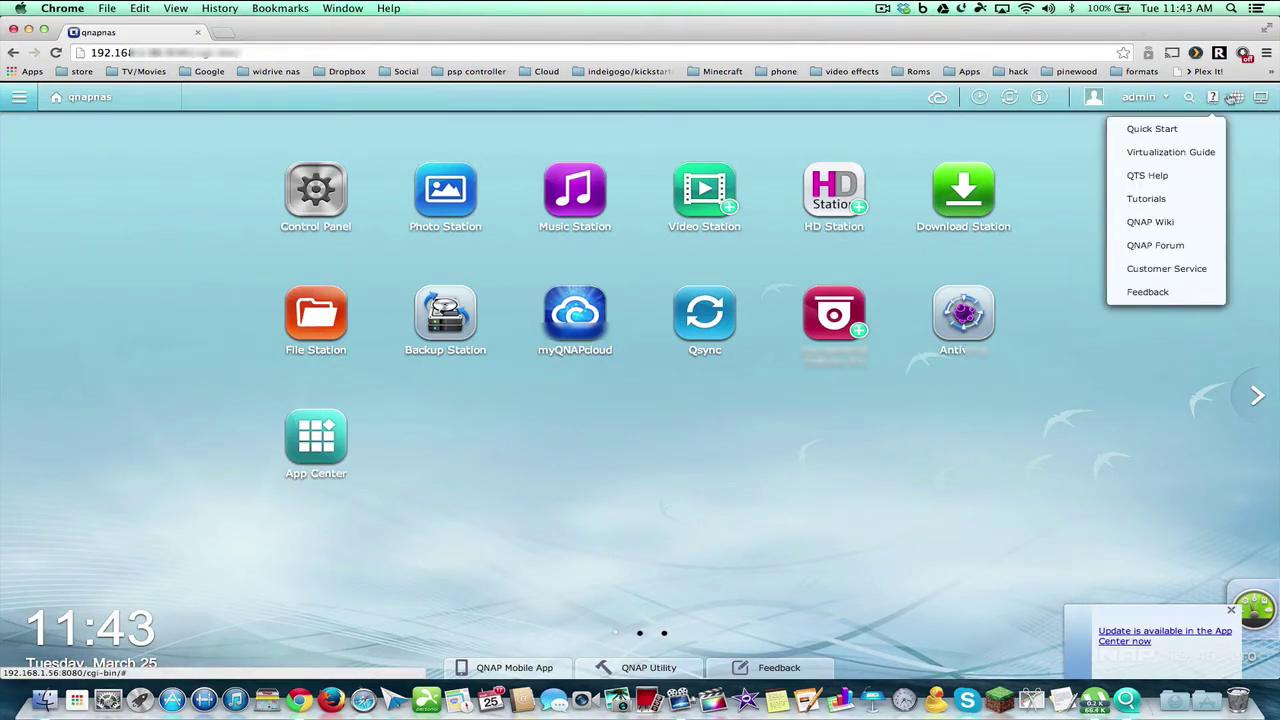
Set the interface language to English and display apps as Detailed Thumbnails
{"action": "left_click", "coordinate": [1237, 97]}
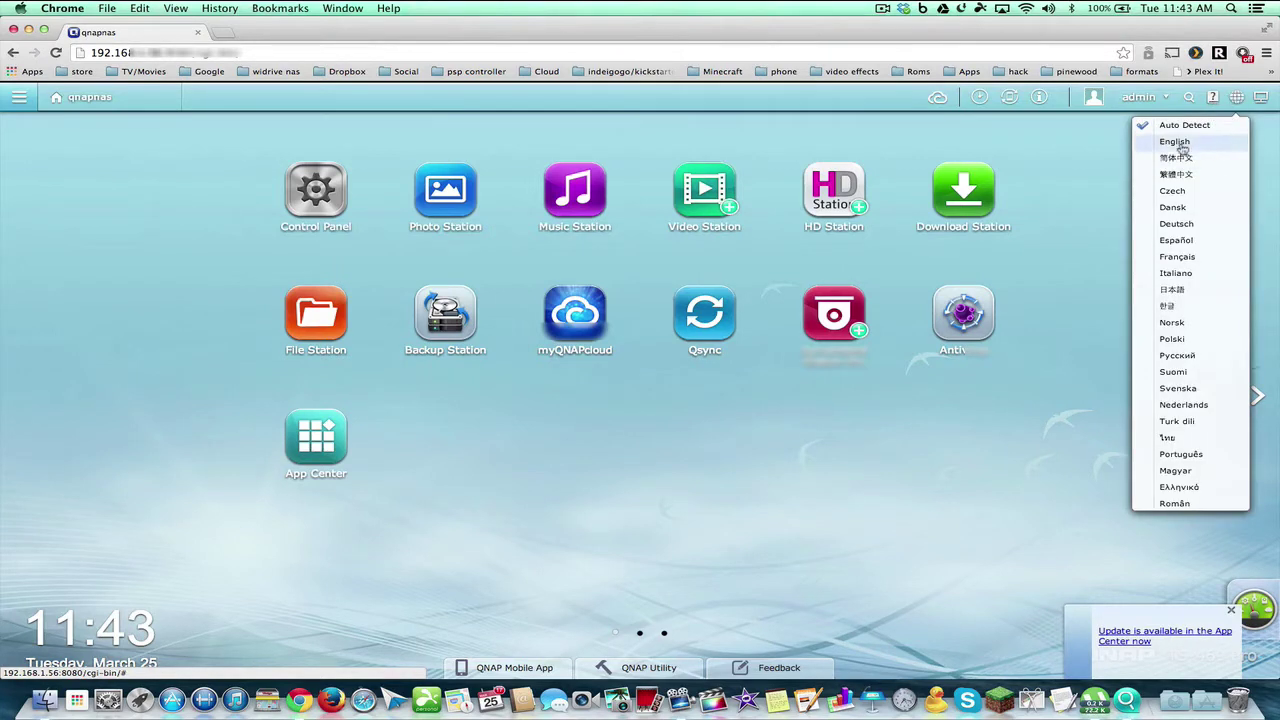
{"action": "left_click", "coordinate": [1180, 143]}
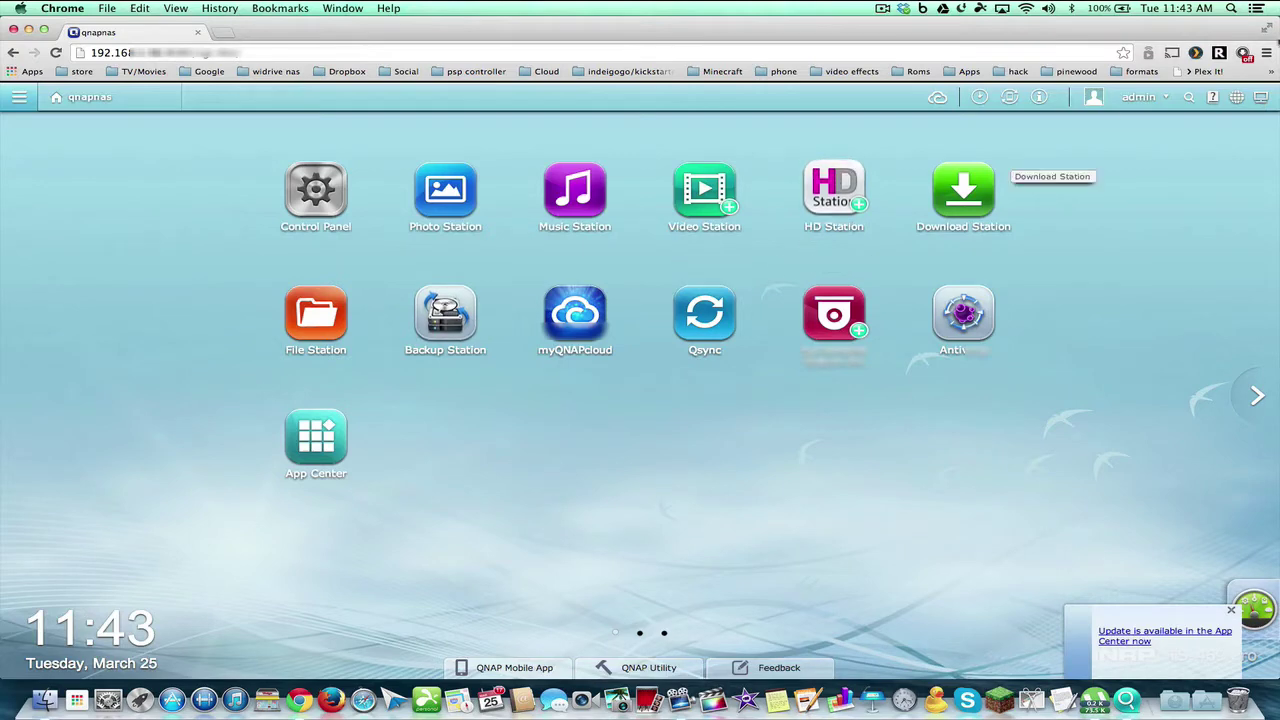
{"action": "left_click", "coordinate": [1261, 97]}
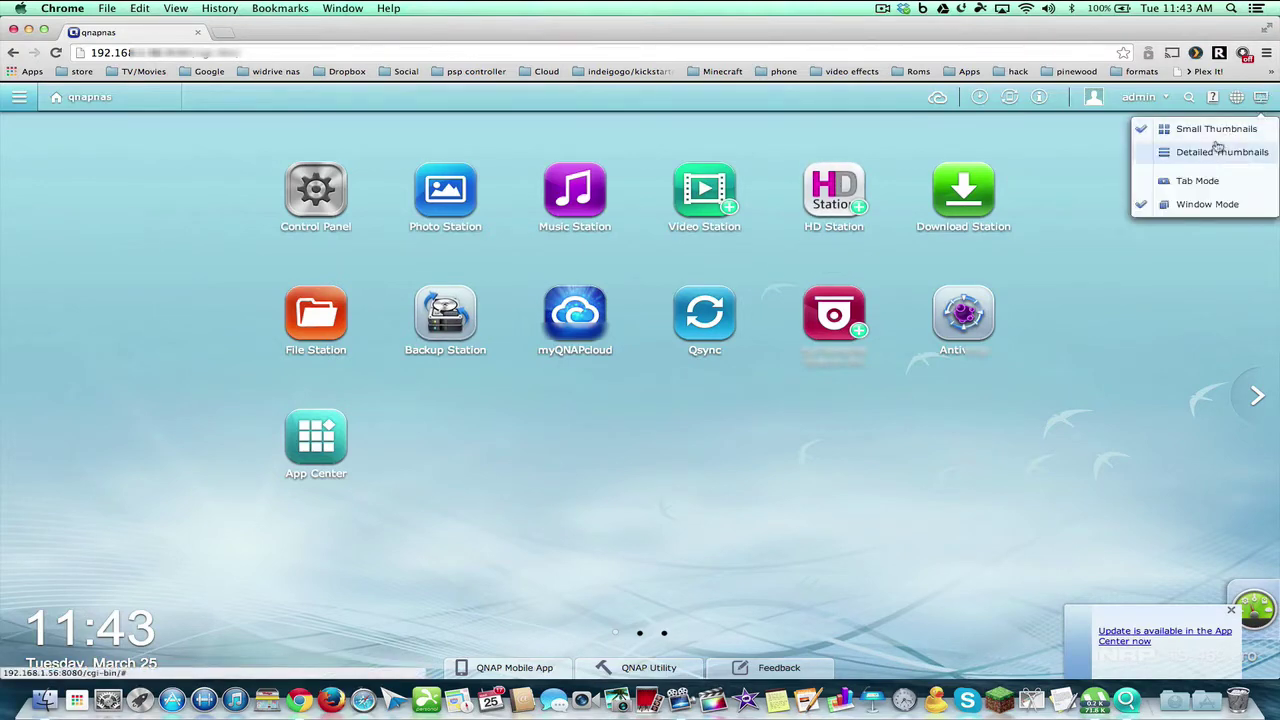
{"action": "left_click", "coordinate": [1215, 151]}
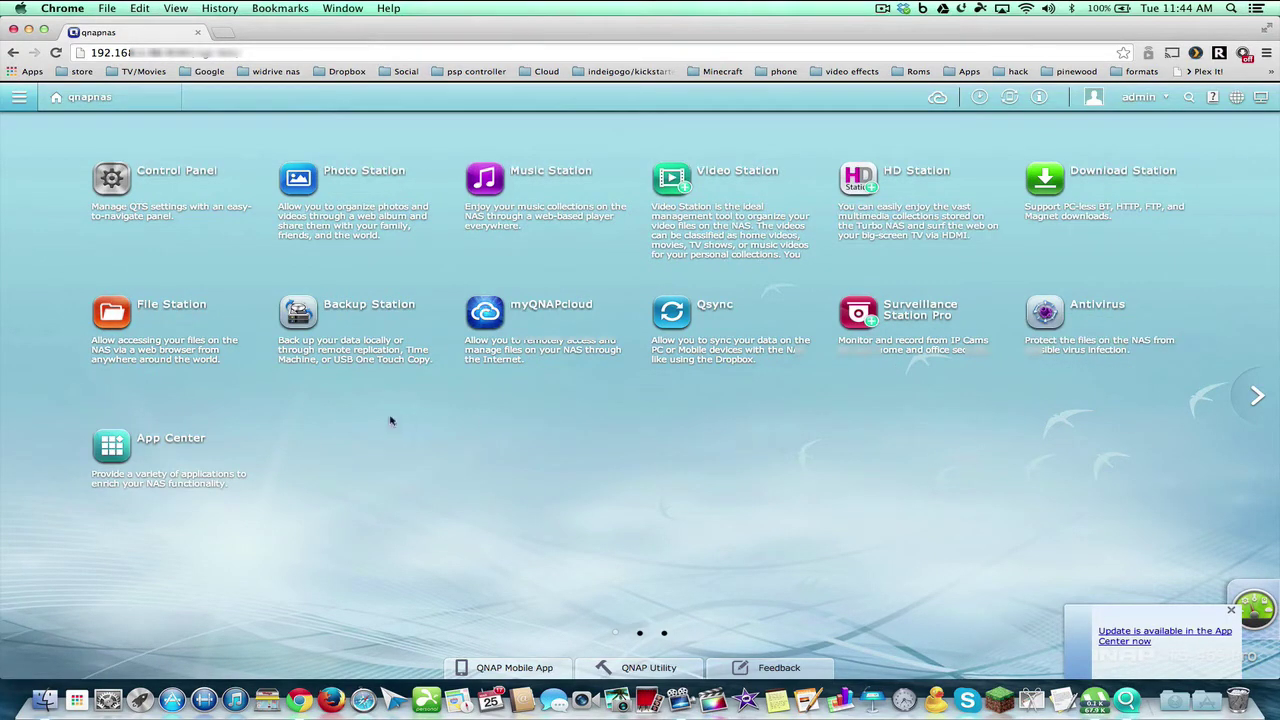
Launch File Station, which leads to the Java for Mac OS X download page
{"action": "left_click", "coordinate": [107, 312]}
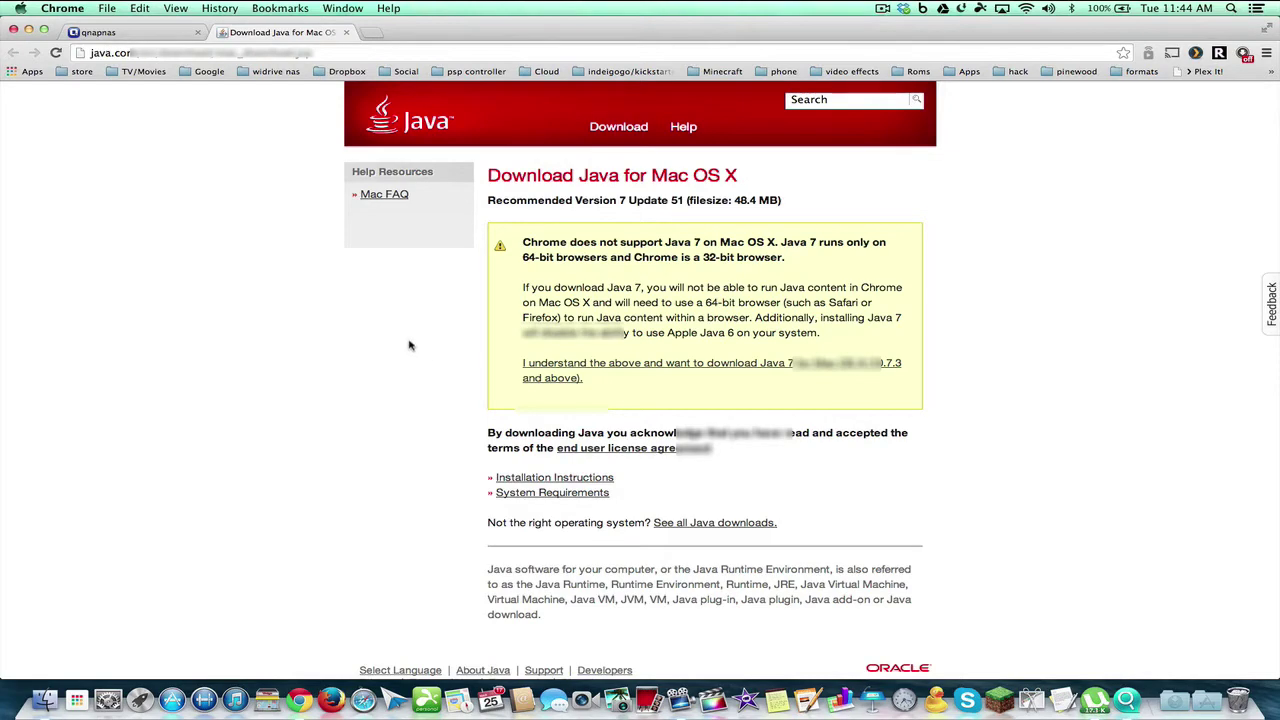
Dismiss the Java notice, view the Usb and Download folders, and move File Station down-right
{"action": "left_click", "coordinate": [134, 35]}
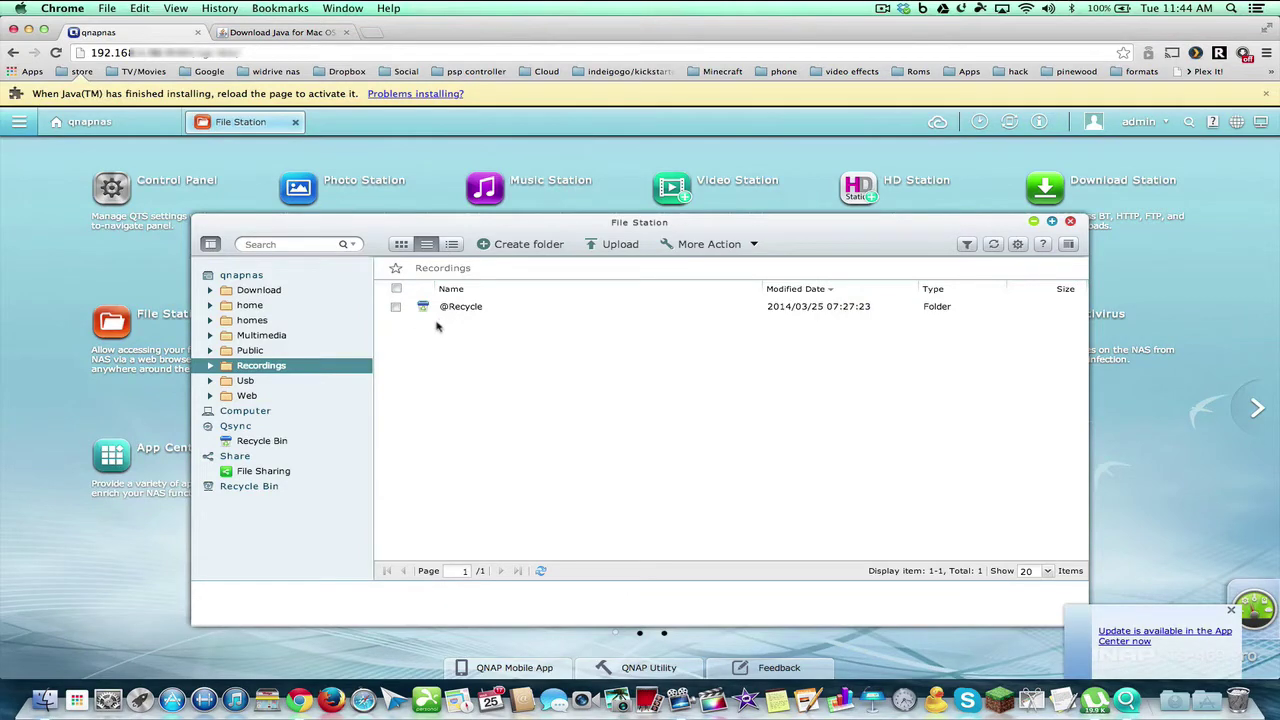
{"action": "left_click", "coordinate": [1265, 93]}
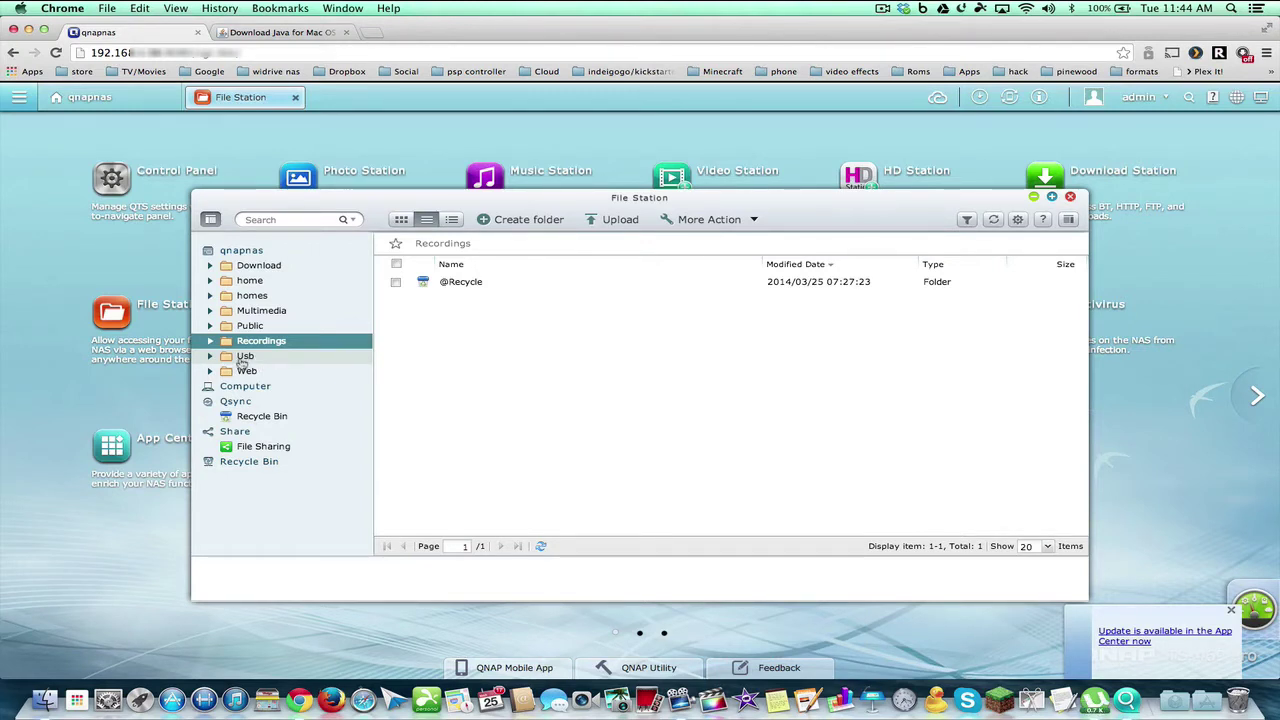
{"action": "left_click", "coordinate": [237, 361]}
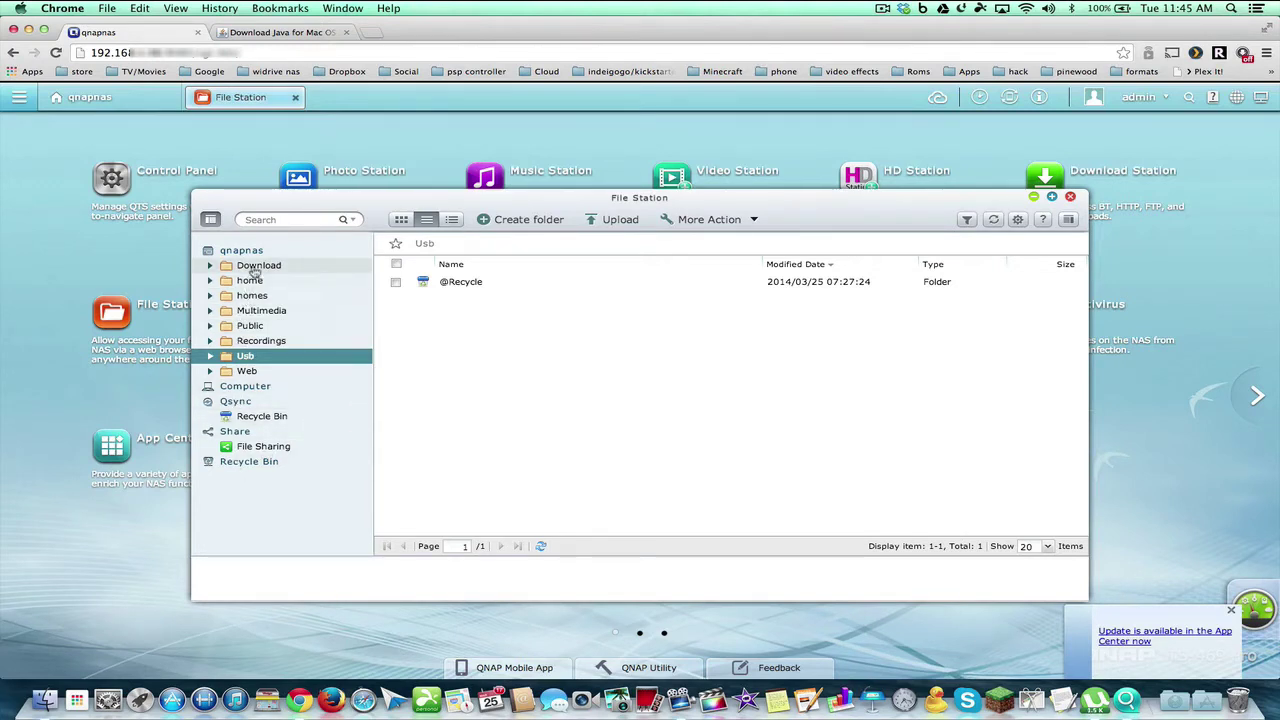
{"action": "left_click", "coordinate": [254, 265]}
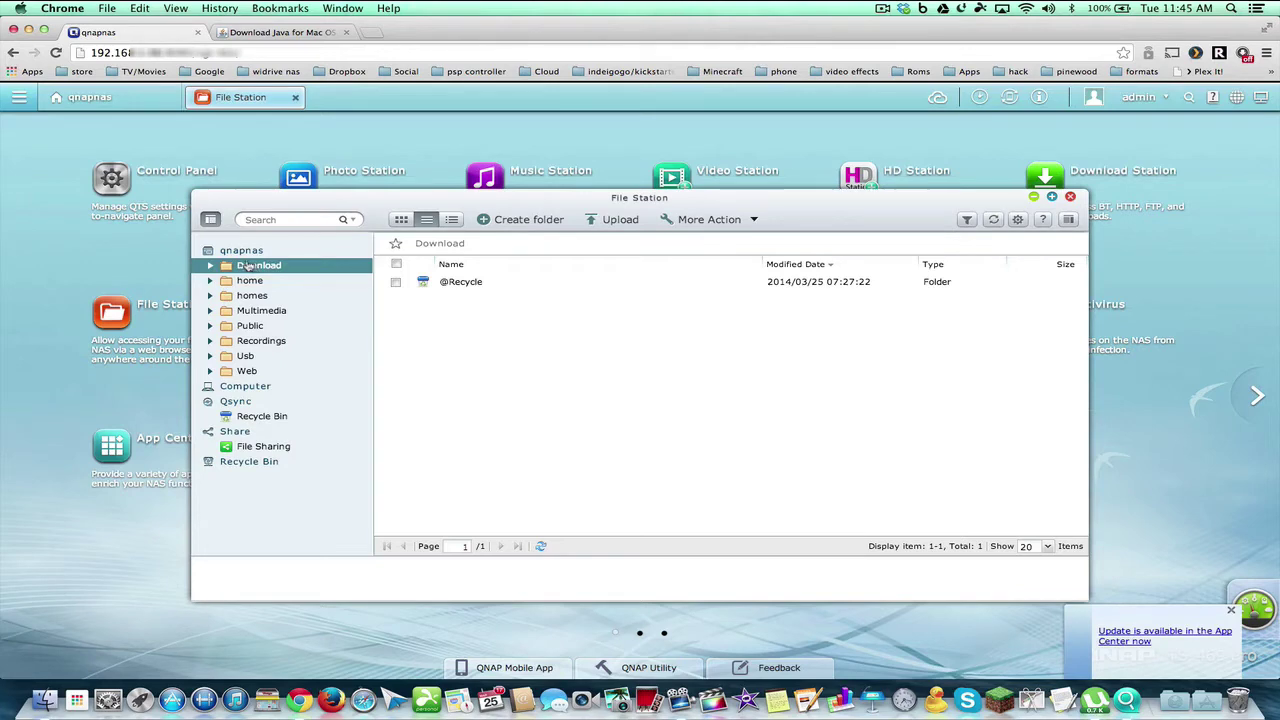
{"action": "left_click_drag", "start_coordinate": [296, 193], "coordinate": [384, 320]}
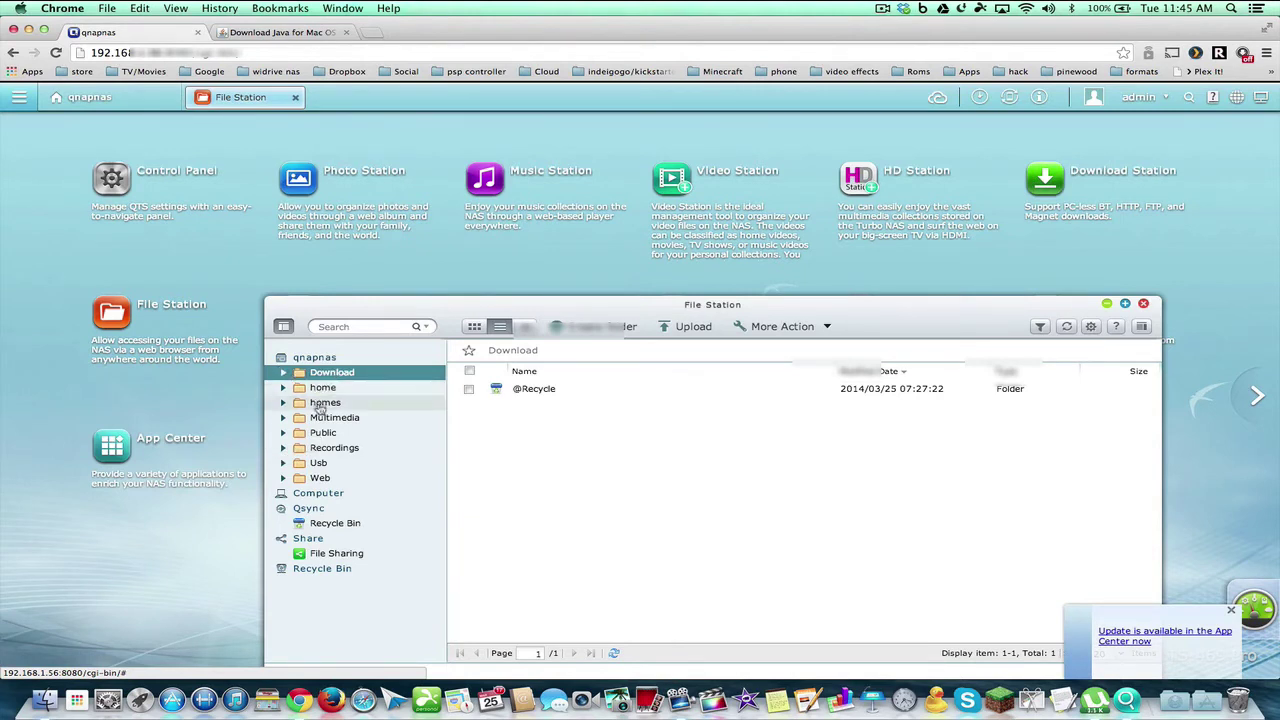
Browse the home, homes and Multimedia folders, then view the empty File Sharing list
{"action": "left_click", "coordinate": [322, 389]}
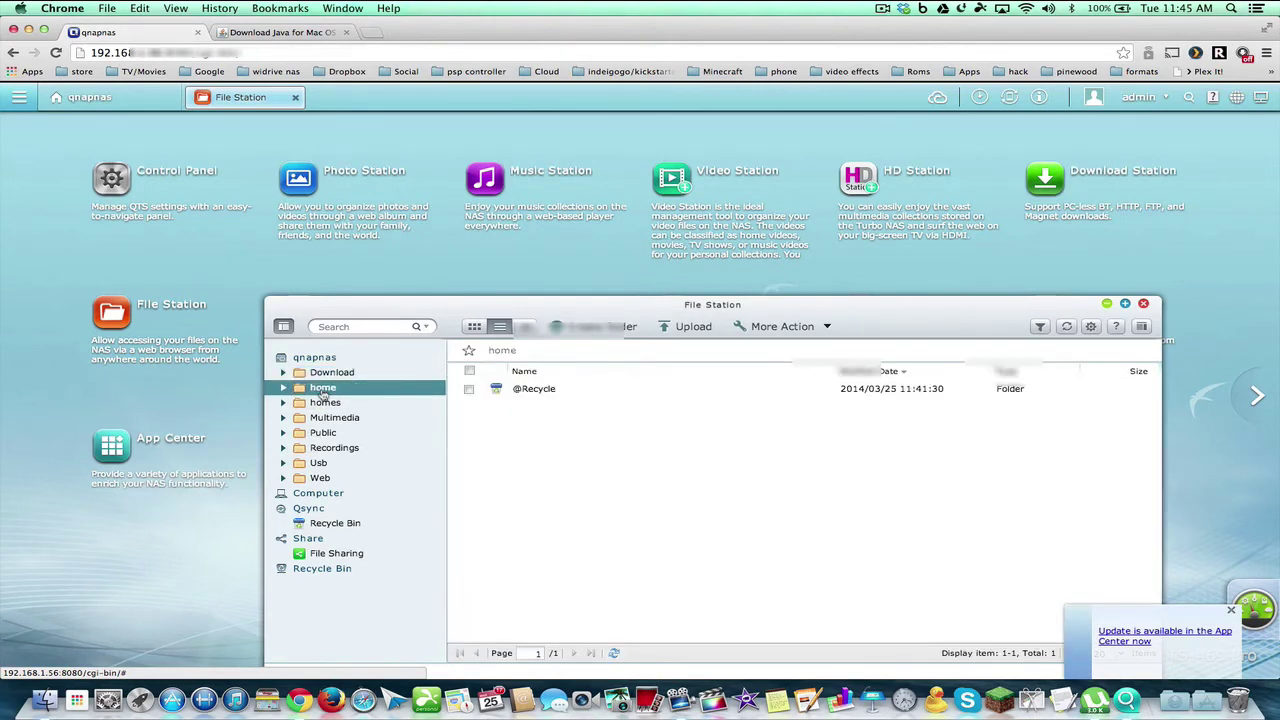
{"action": "left_click", "coordinate": [322, 400]}
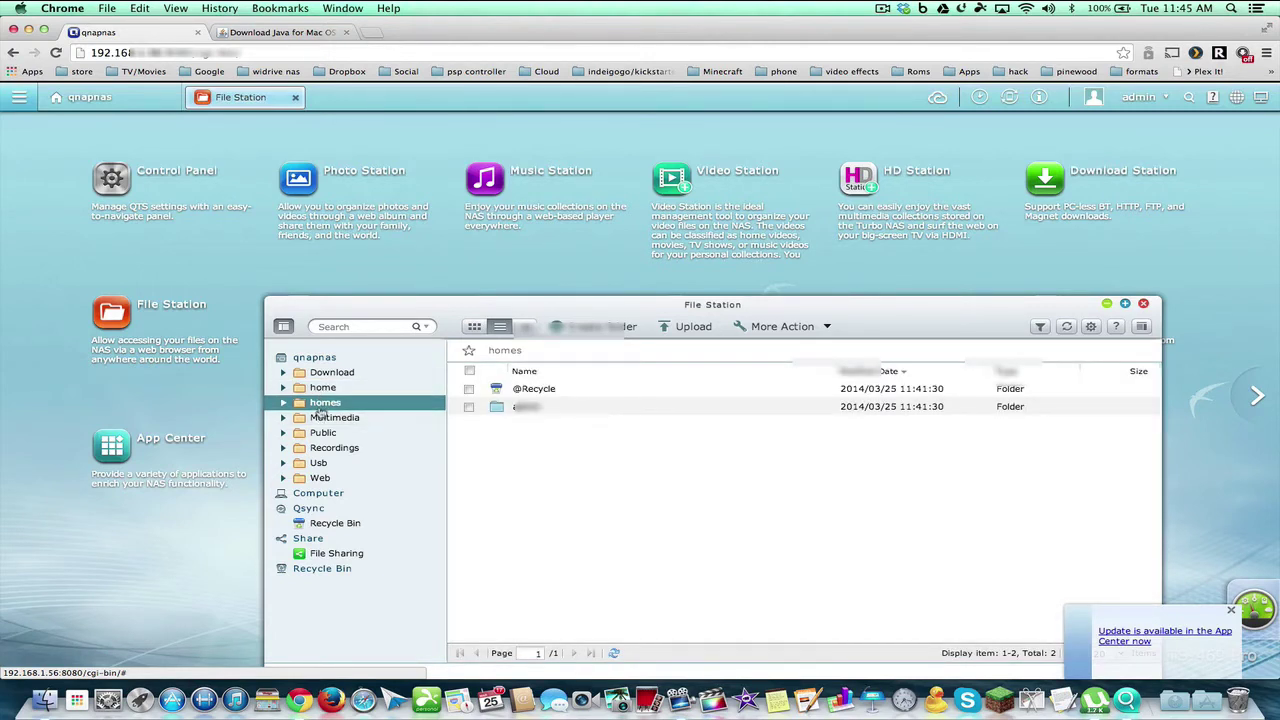
{"action": "left_click", "coordinate": [327, 420]}
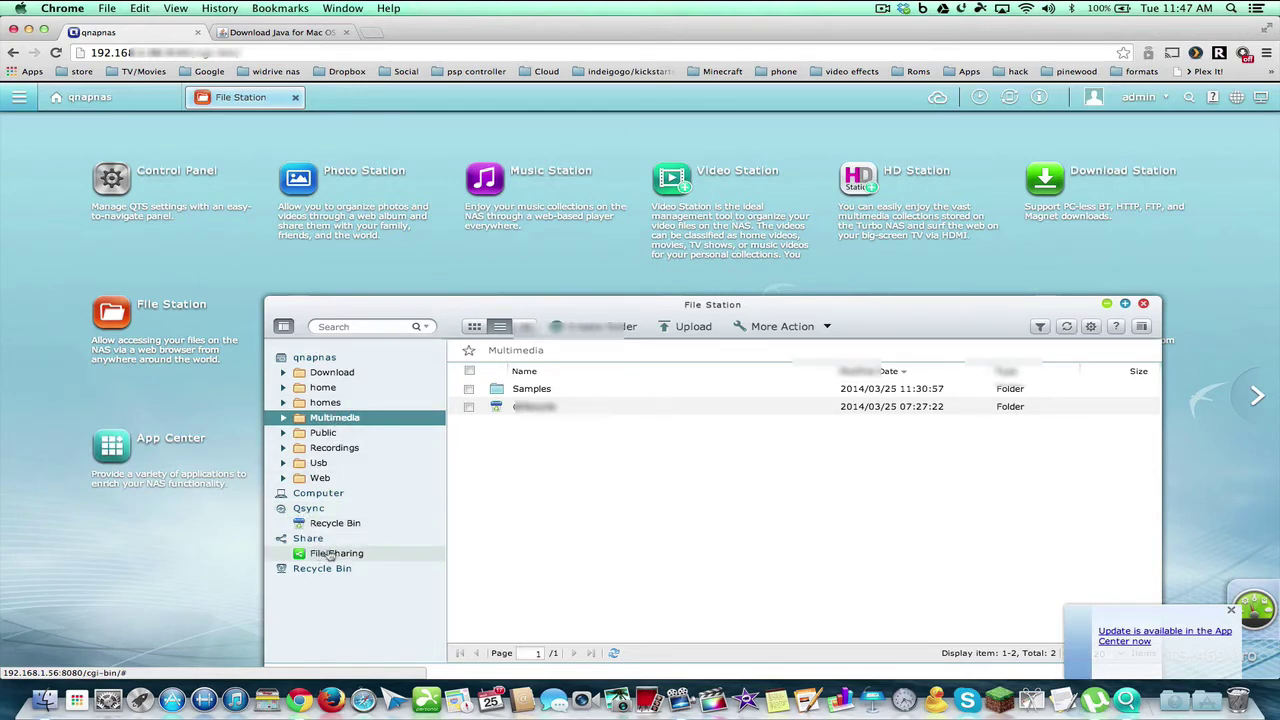
{"action": "left_click", "coordinate": [330, 555]}
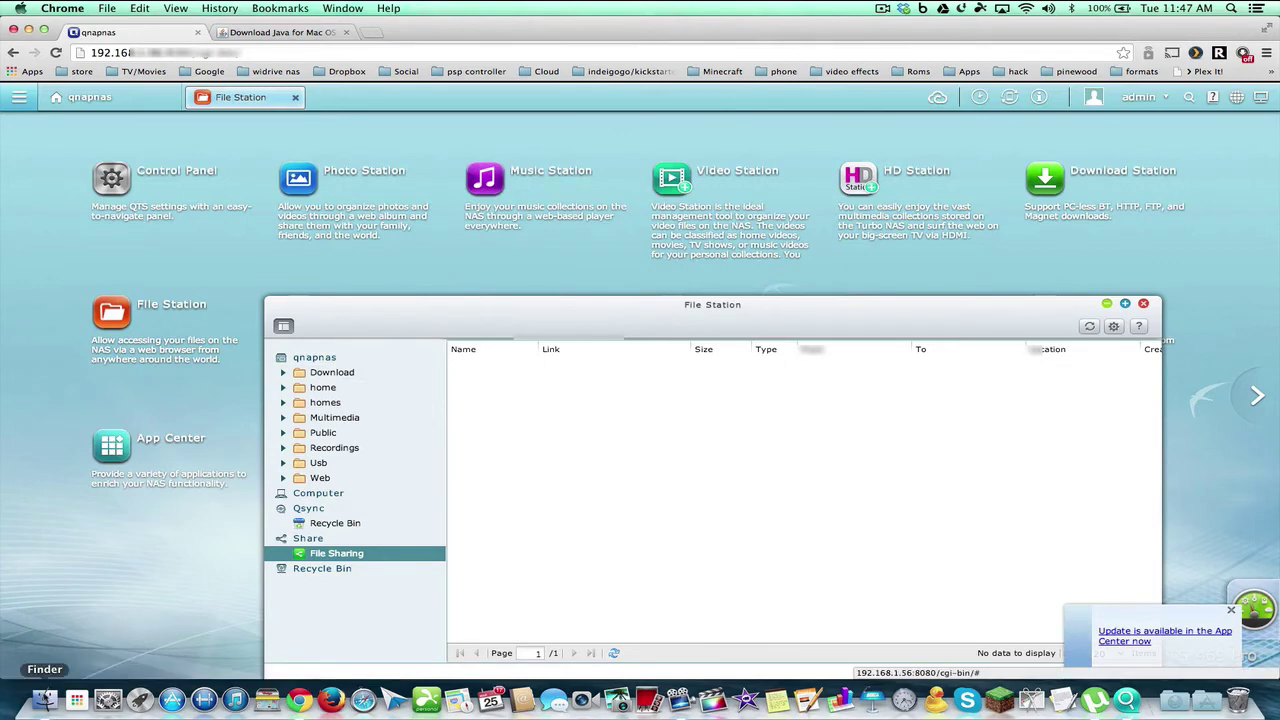
In Finder, connect to qnapnas as guest, try the Download share, and dismiss the not-found error
{"action": "left_click", "coordinate": [44, 700]}
{"action": "scroll", "coordinate": [670, 288], "scroll_direction": "down", "scroll_amount": 5}
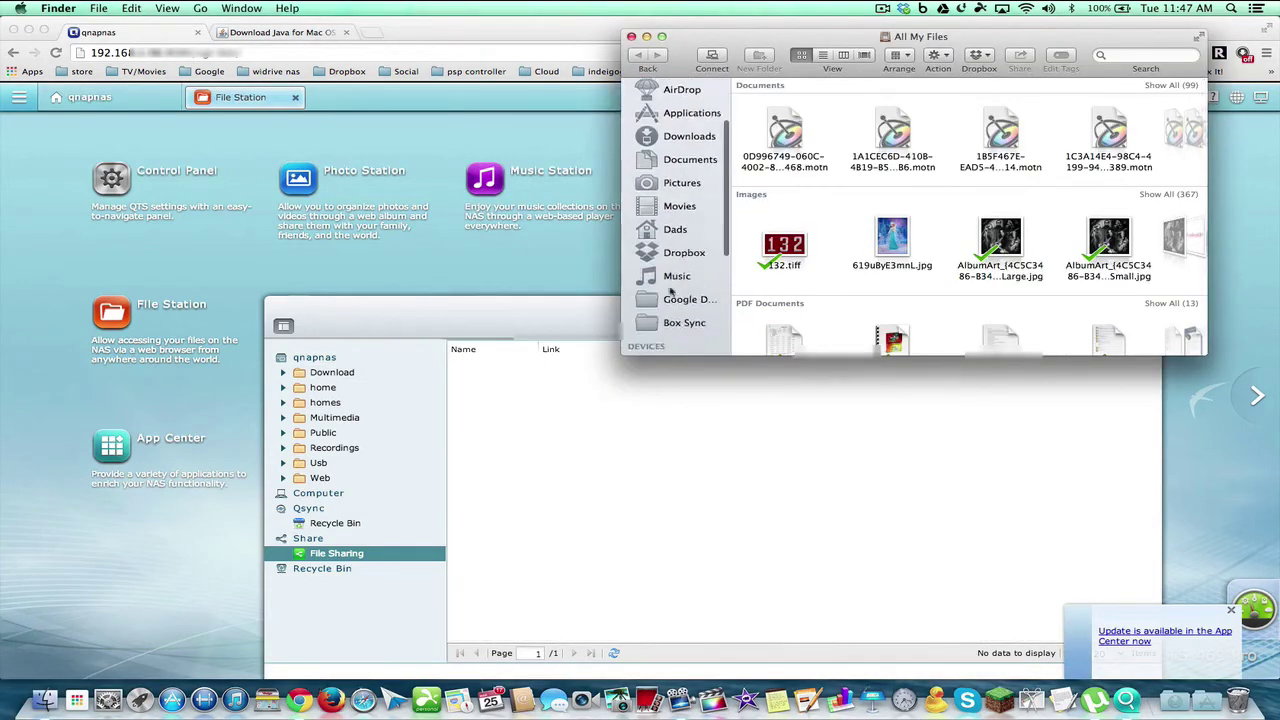
{"action": "scroll", "coordinate": [671, 288], "scroll_direction": "down", "scroll_amount": 4}
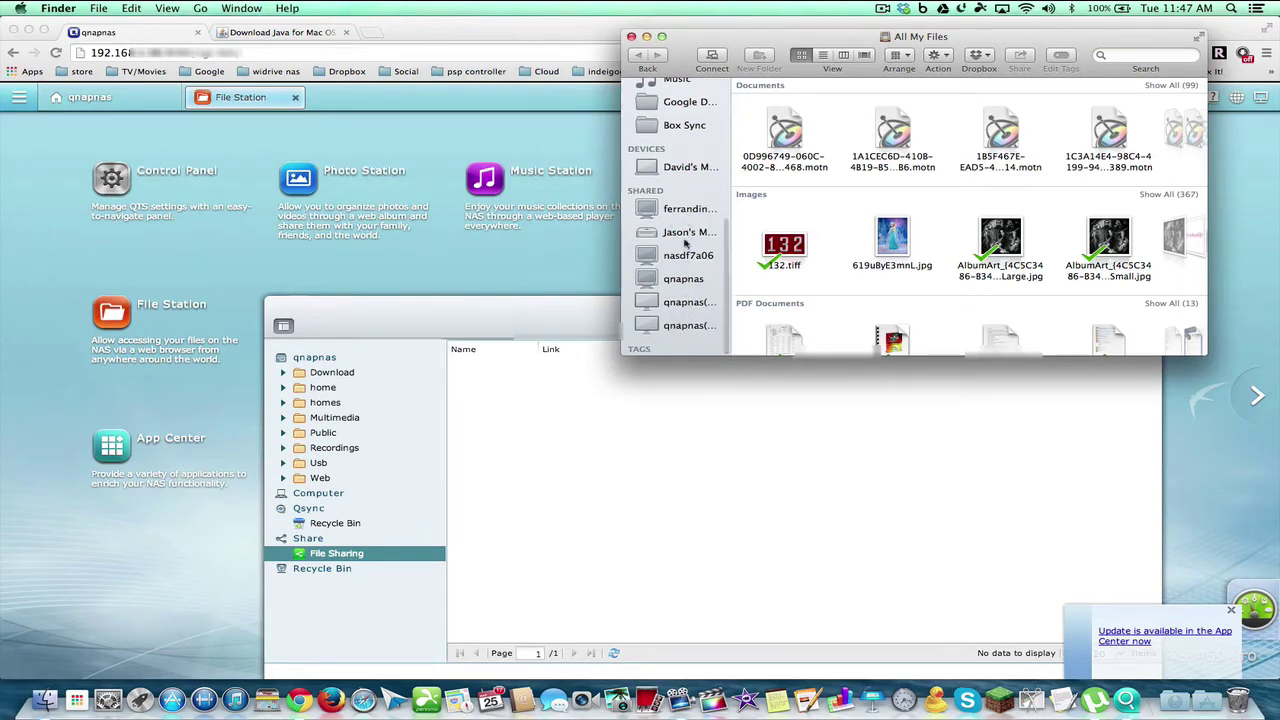
{"action": "left_click", "coordinate": [680, 302]}
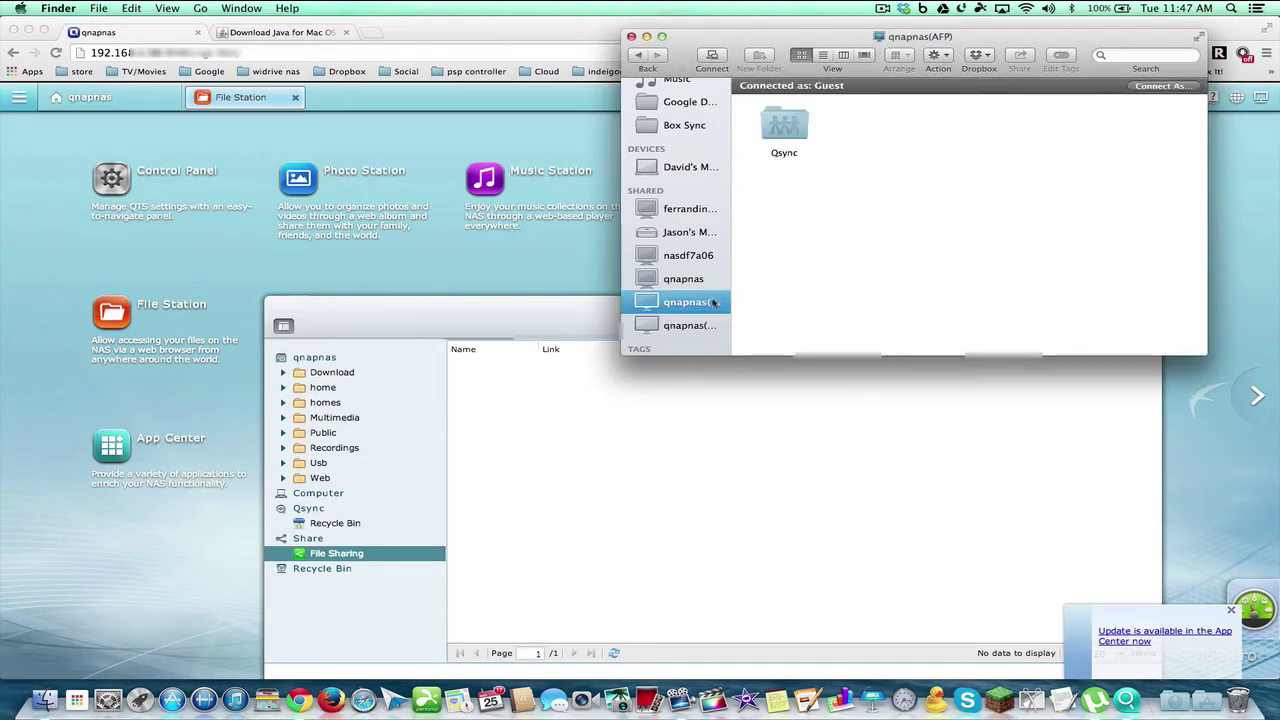
{"action": "left_click", "coordinate": [686, 325]}
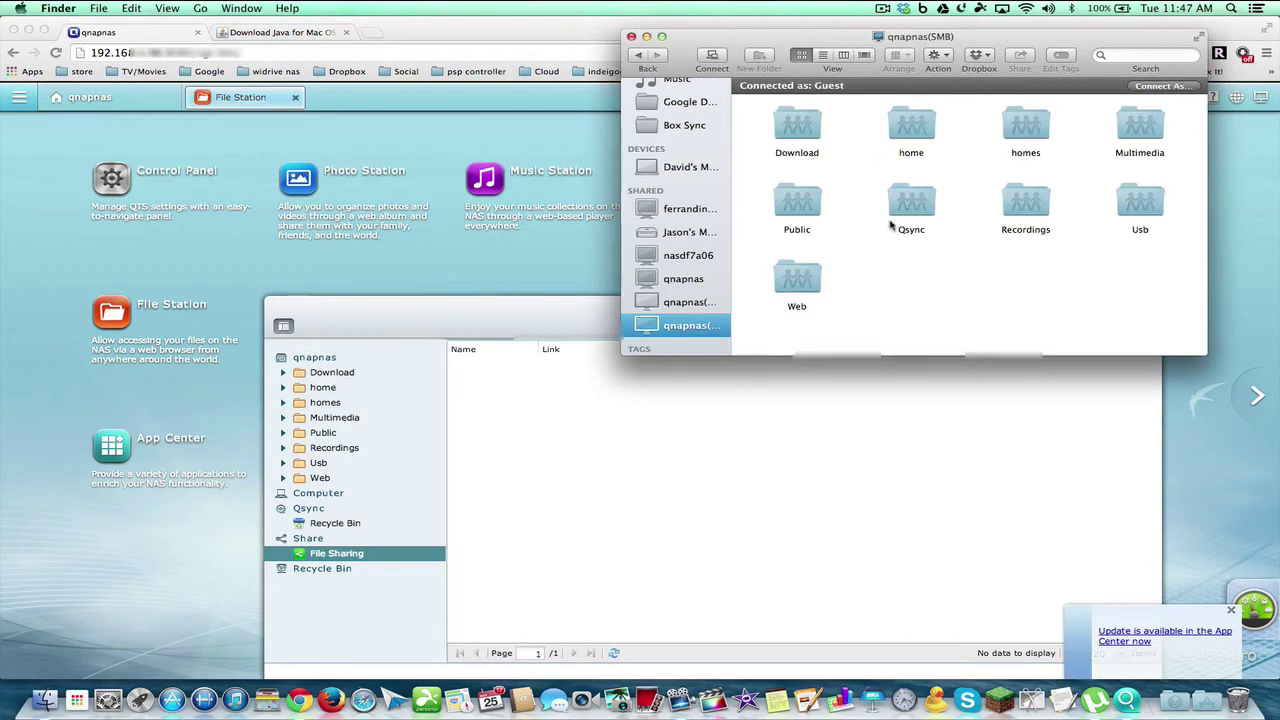
{"action": "double_click", "coordinate": [808, 134]}
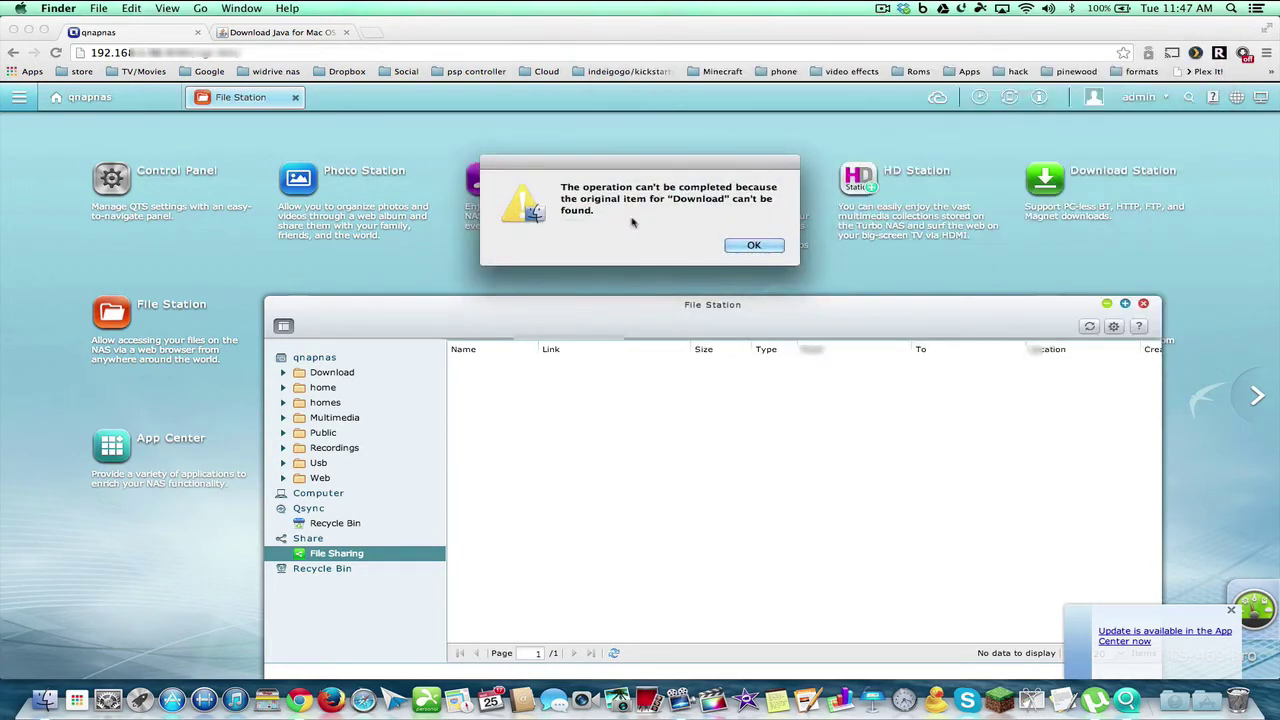
{"action": "left_click", "coordinate": [760, 245]}
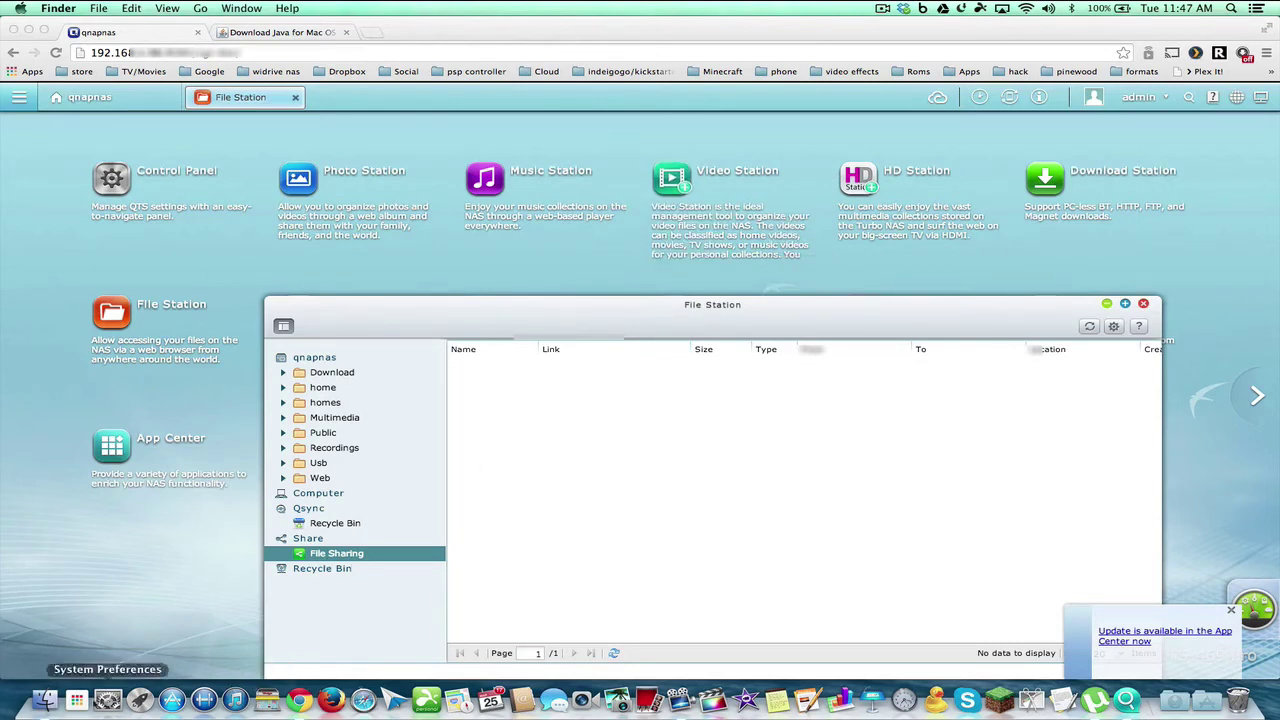
Close File Station, open Control Panel's General Settings, then return to its Overview
{"action": "left_click", "coordinate": [456, 311]}
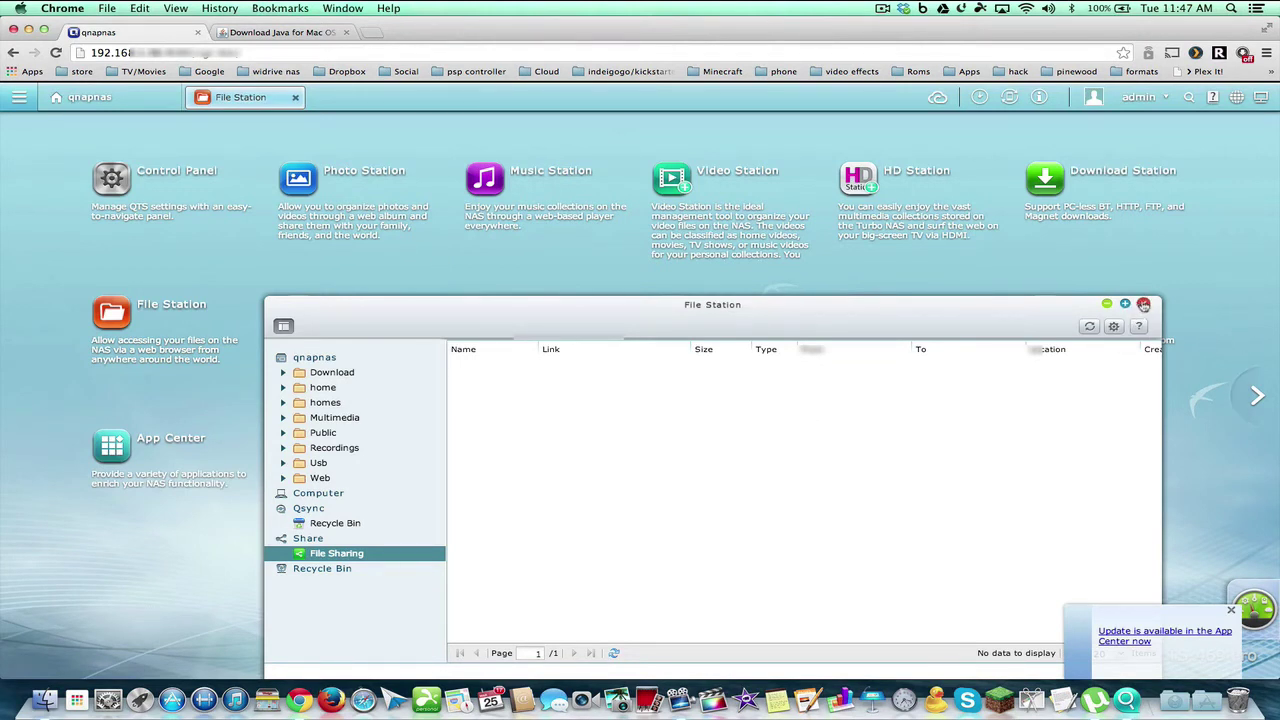
{"action": "left_click", "coordinate": [1143, 303]}
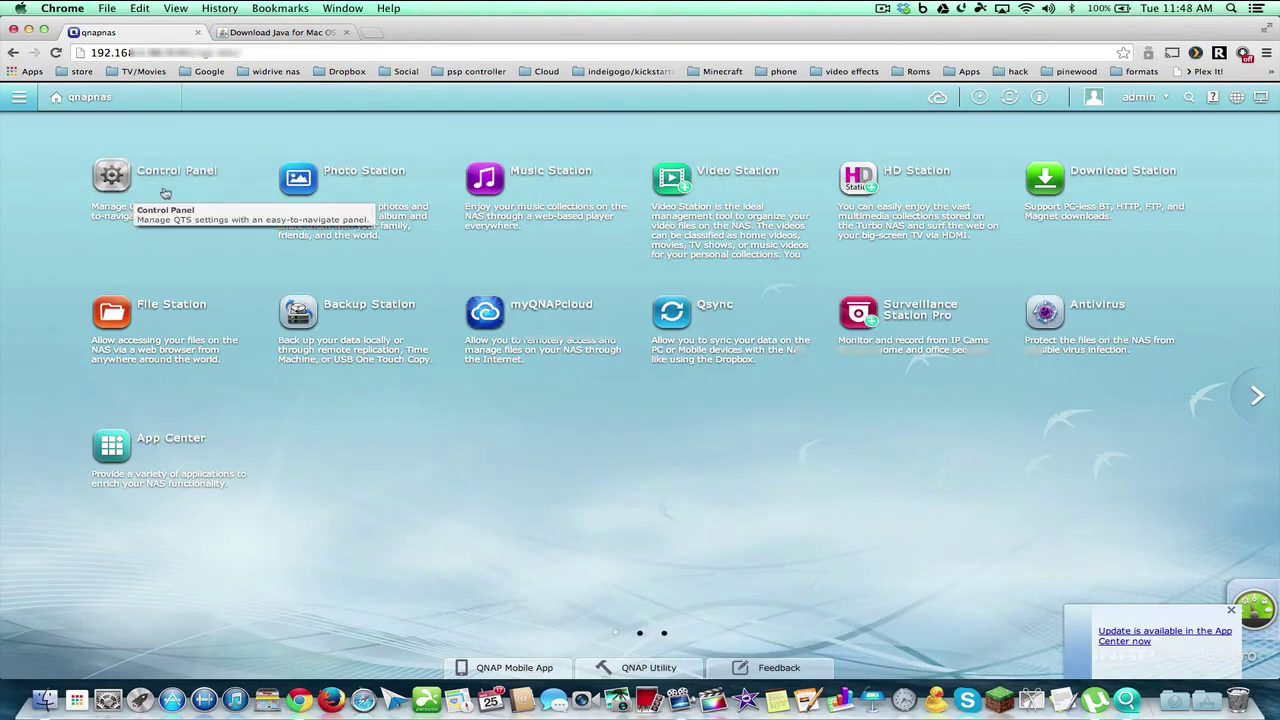
{"action": "left_click", "coordinate": [124, 186]}
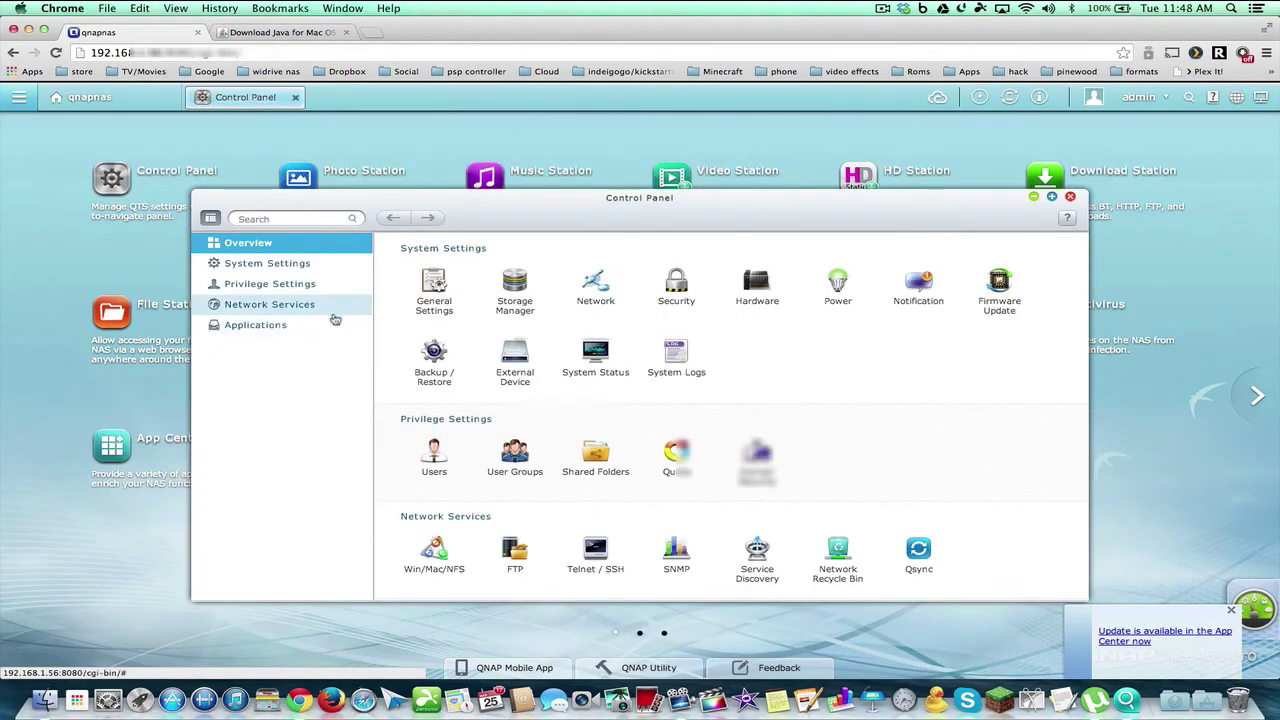
{"action": "left_click", "coordinate": [443, 287]}
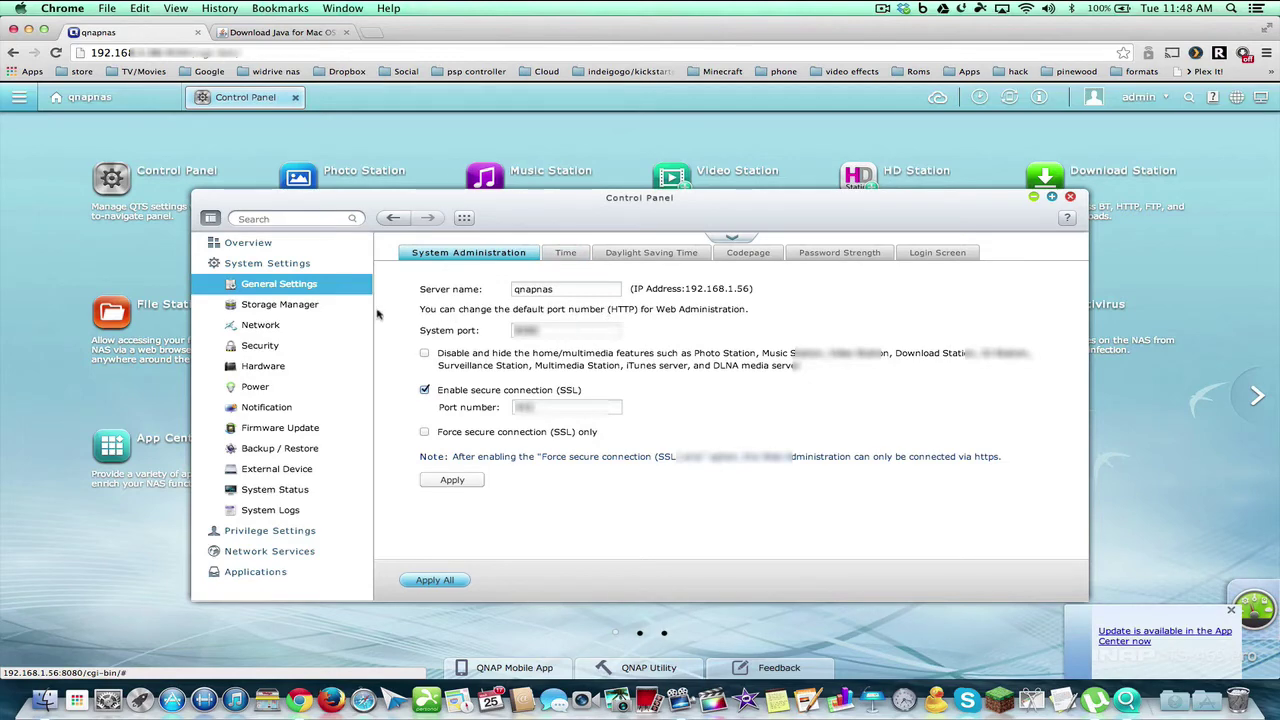
{"action": "left_click", "coordinate": [260, 248]}
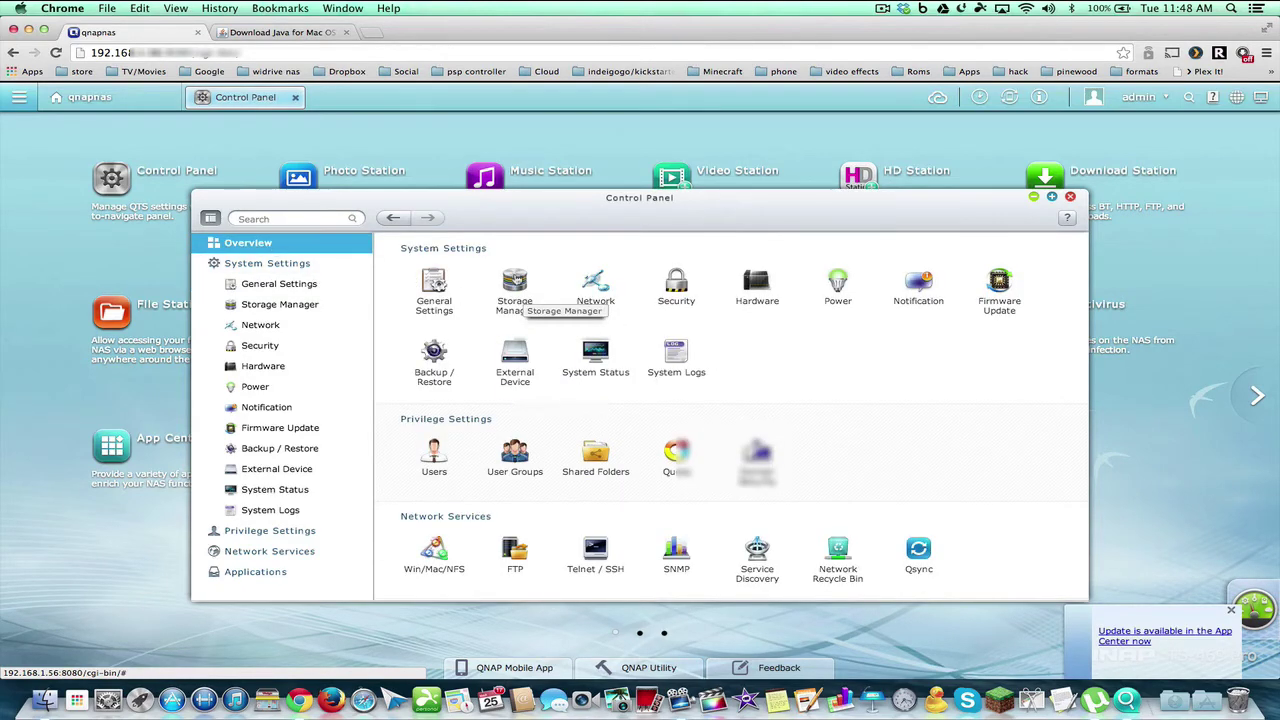
Check Storage Manager's DataVol1 usage (357.3 MB of 8.1 TB), then close it
{"action": "left_click", "coordinate": [515, 285]}
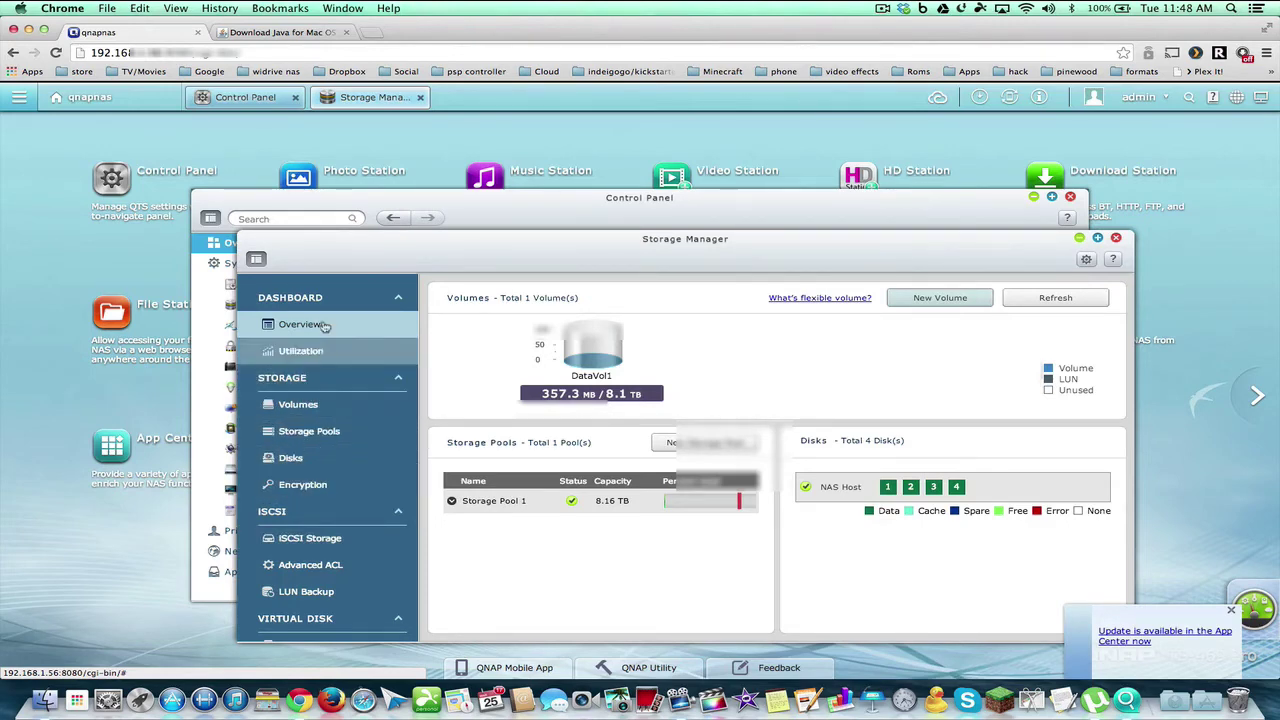
{"action": "left_click", "coordinate": [1116, 237]}
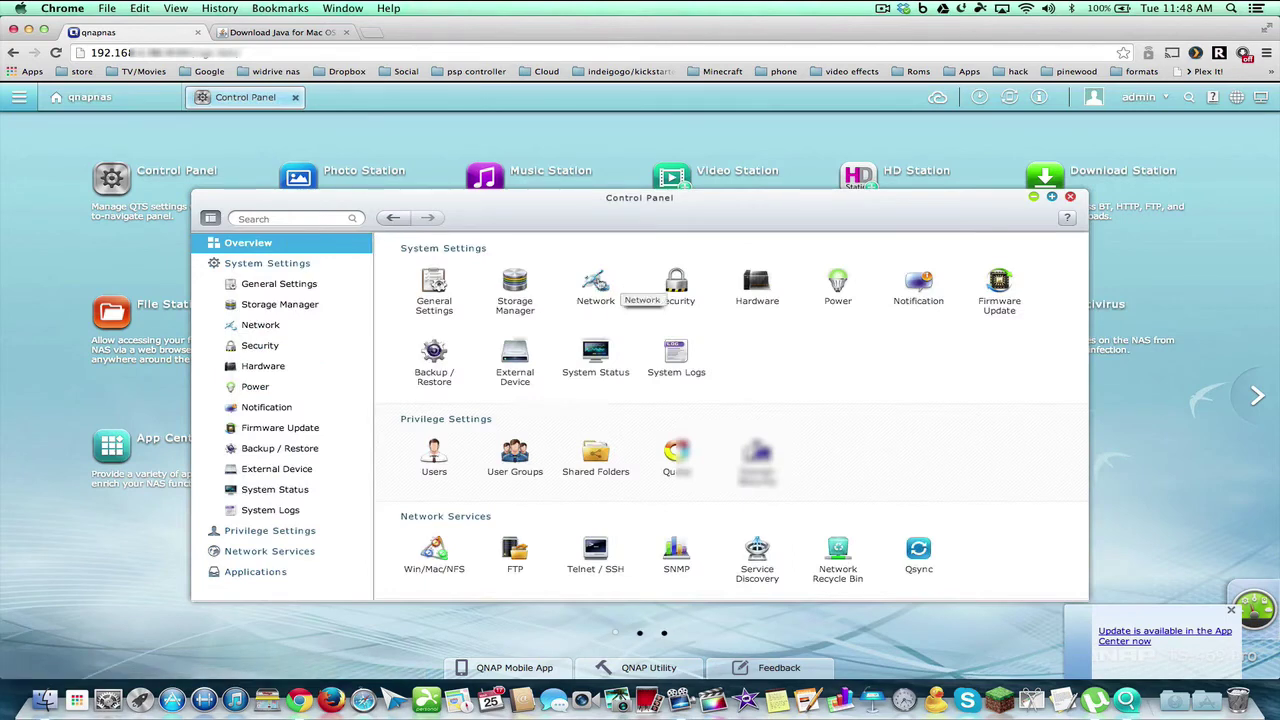
{"action": "left_click", "coordinate": [598, 284]}
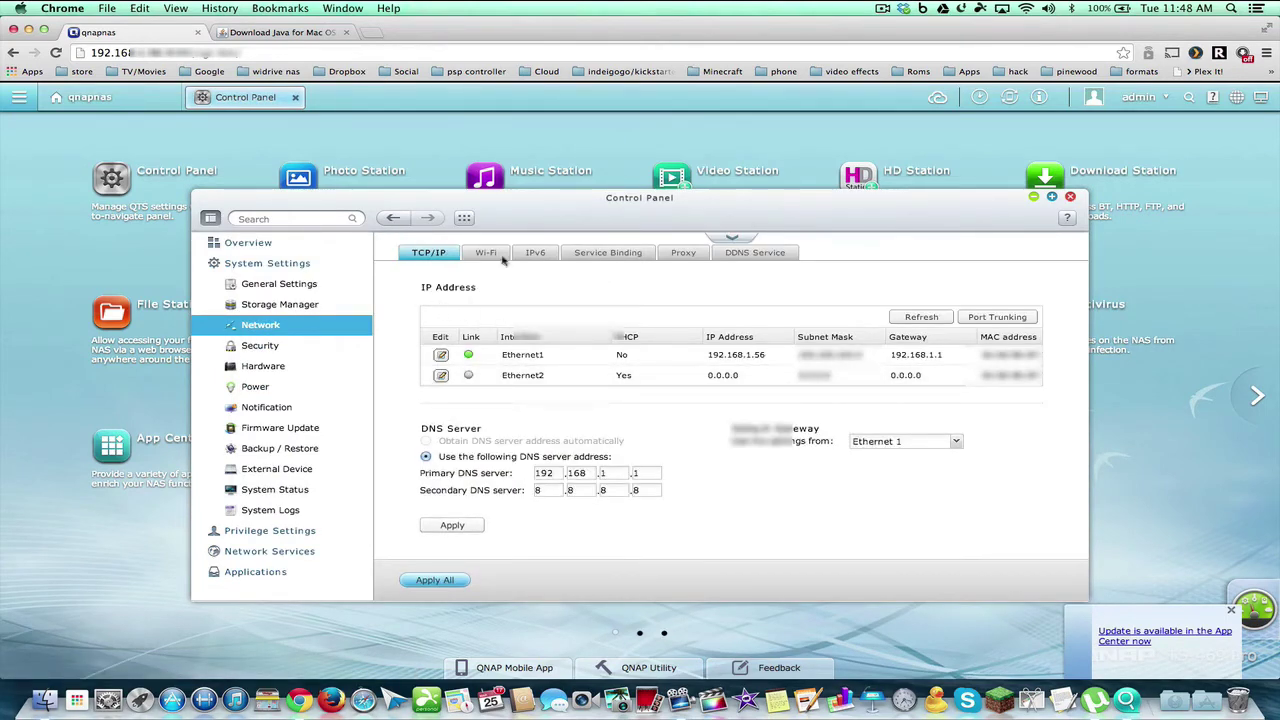
{"action": "left_click", "coordinate": [487, 253]}
{"action": "left_click", "coordinate": [530, 253]}
{"action": "left_click", "coordinate": [580, 255]}
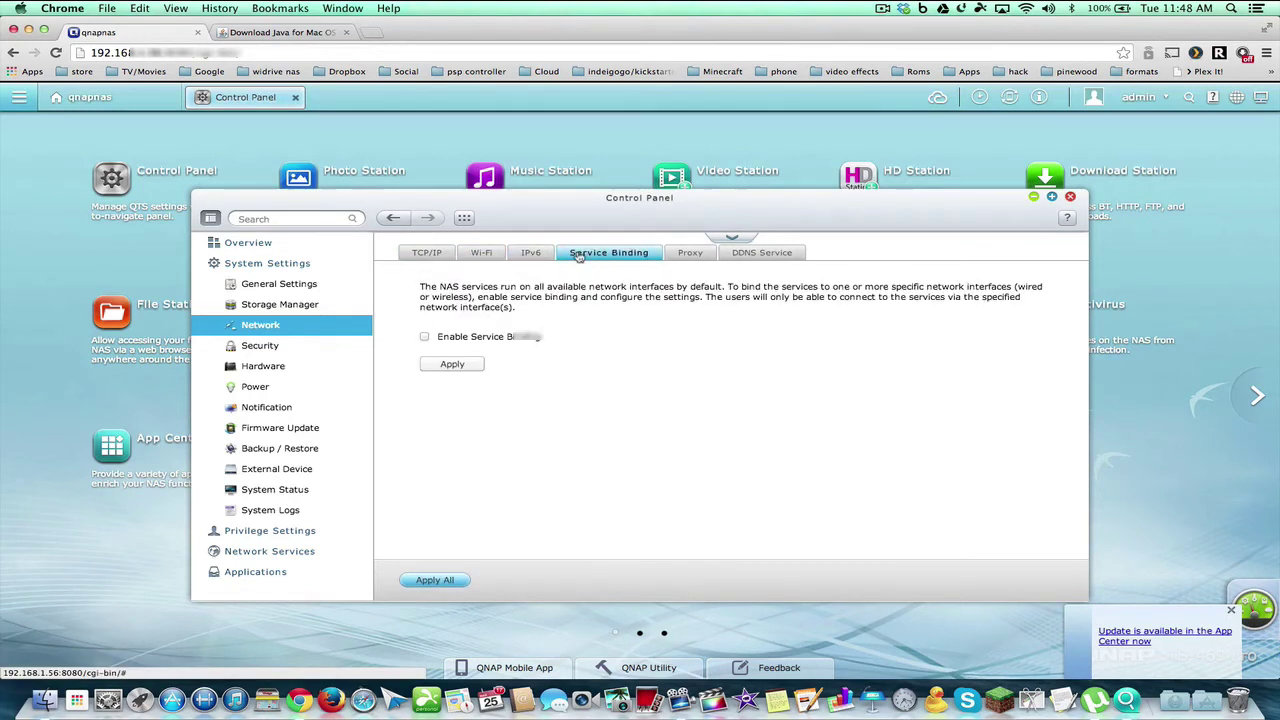
{"action": "left_click", "coordinate": [678, 255]}
{"action": "left_click", "coordinate": [756, 255]}
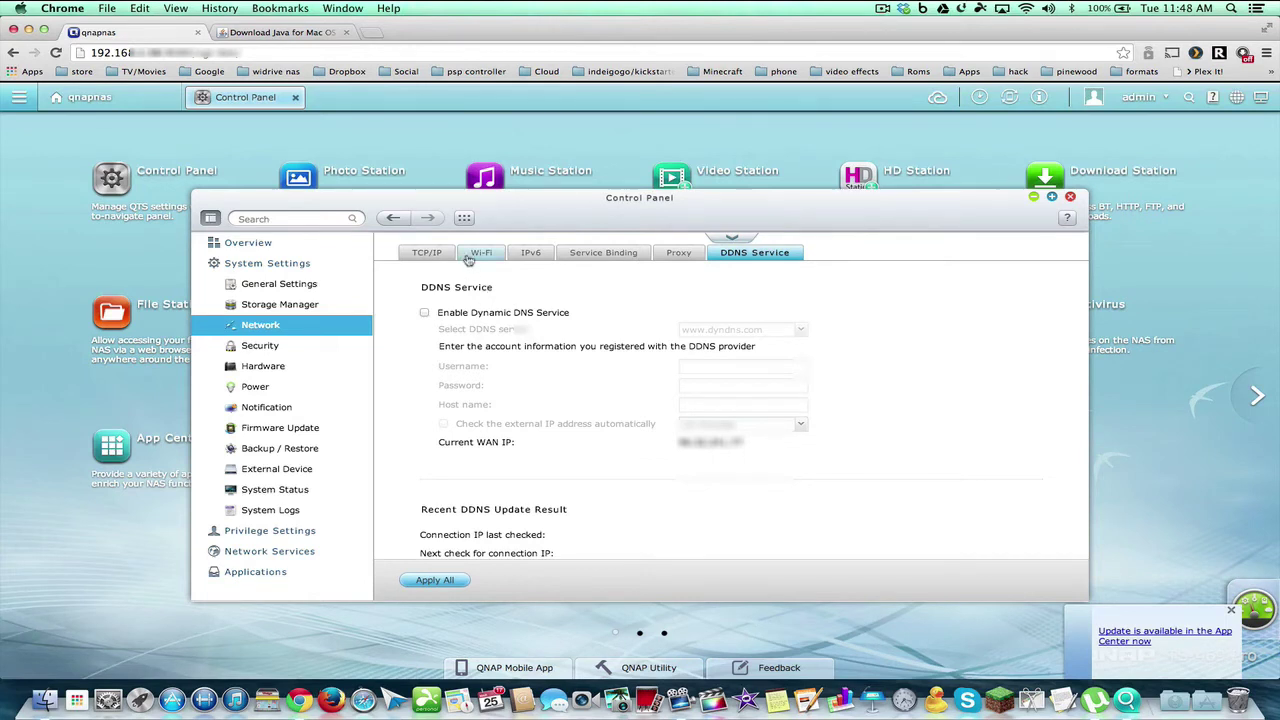
{"action": "left_click", "coordinate": [259, 345]}
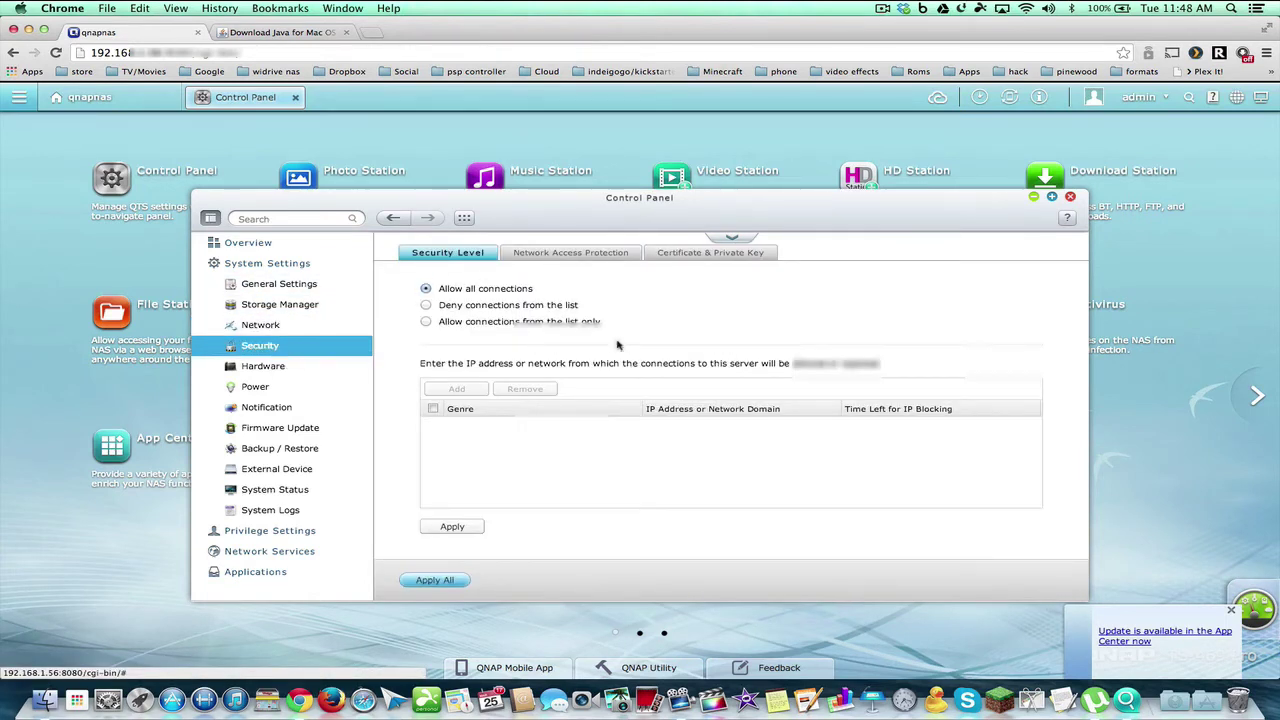
{"action": "left_click", "coordinate": [262, 367]}
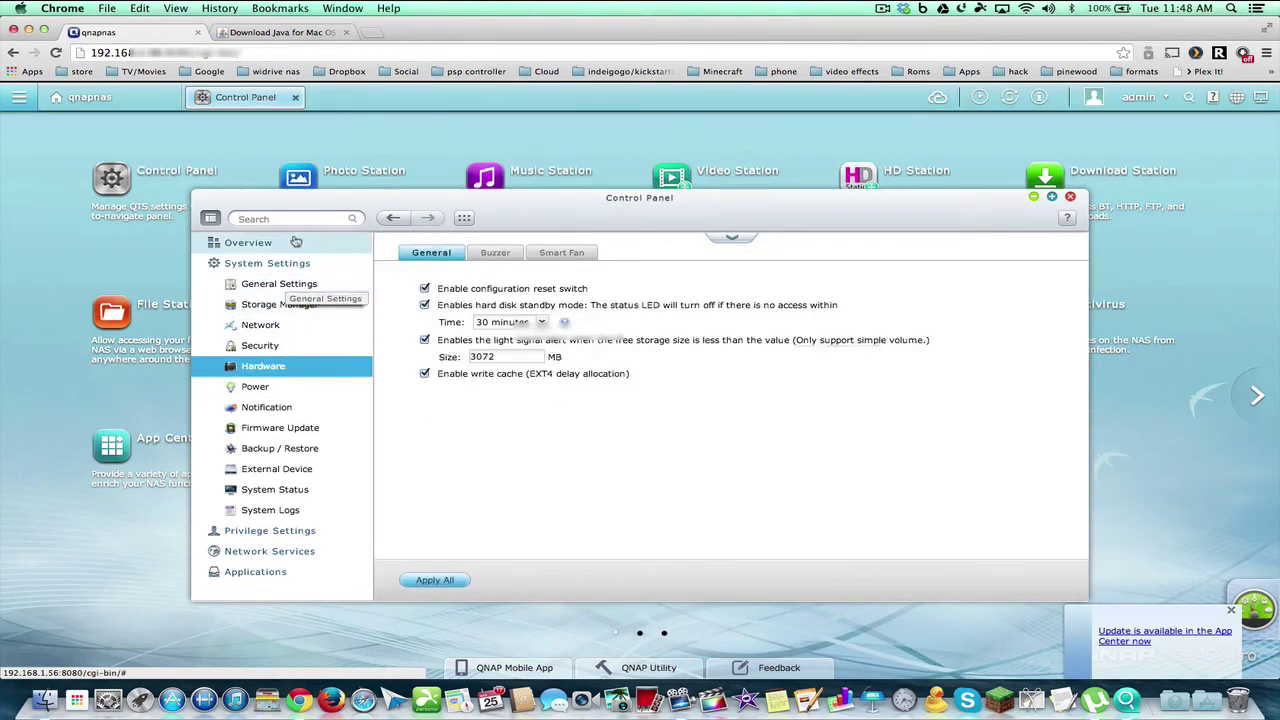
{"action": "left_click", "coordinate": [230, 246]}
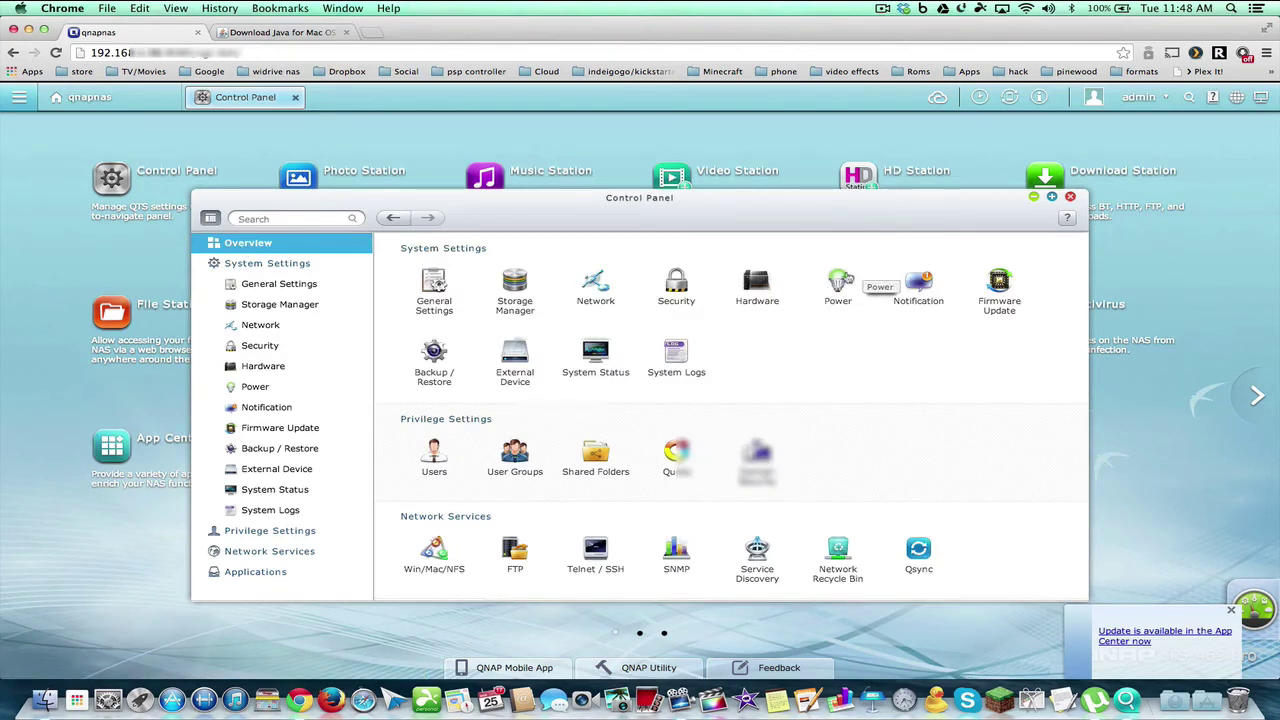
Enable Wake-on-LAN (WOL) in the Power settings and apply the change
{"action": "left_click", "coordinate": [838, 298]}
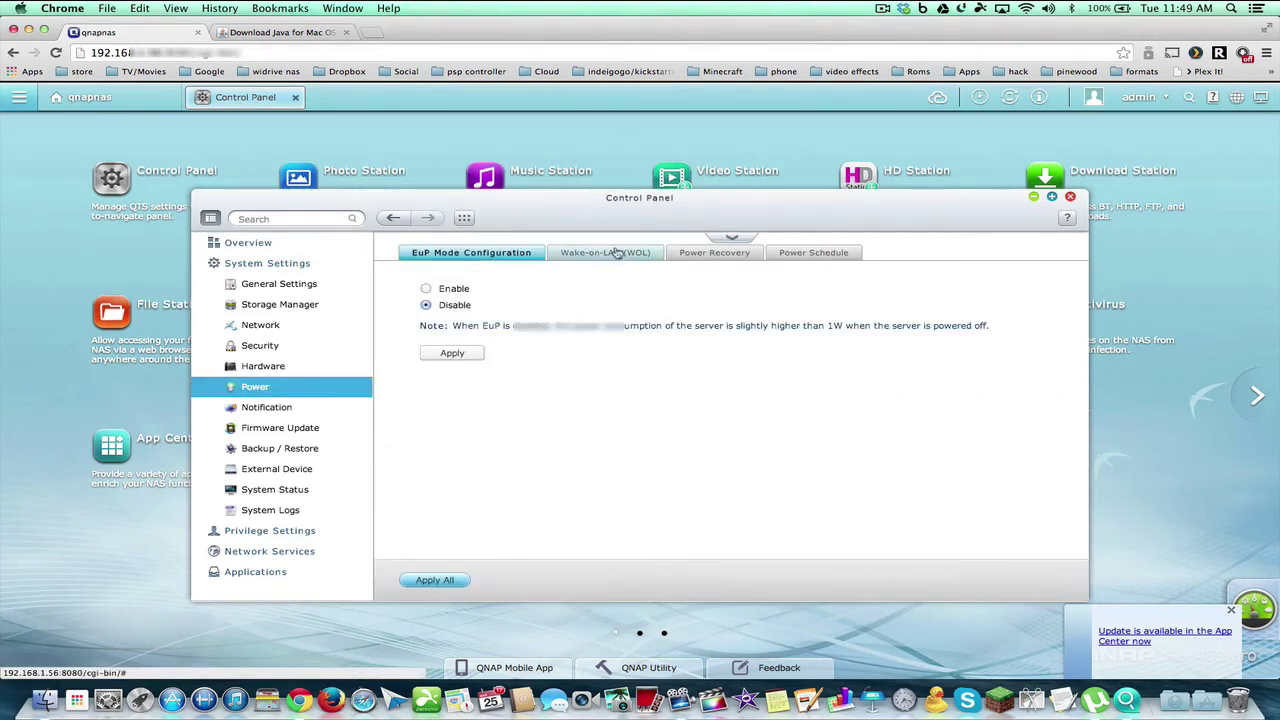
{"action": "left_click", "coordinate": [612, 253]}
{"action": "left_click", "coordinate": [440, 290]}
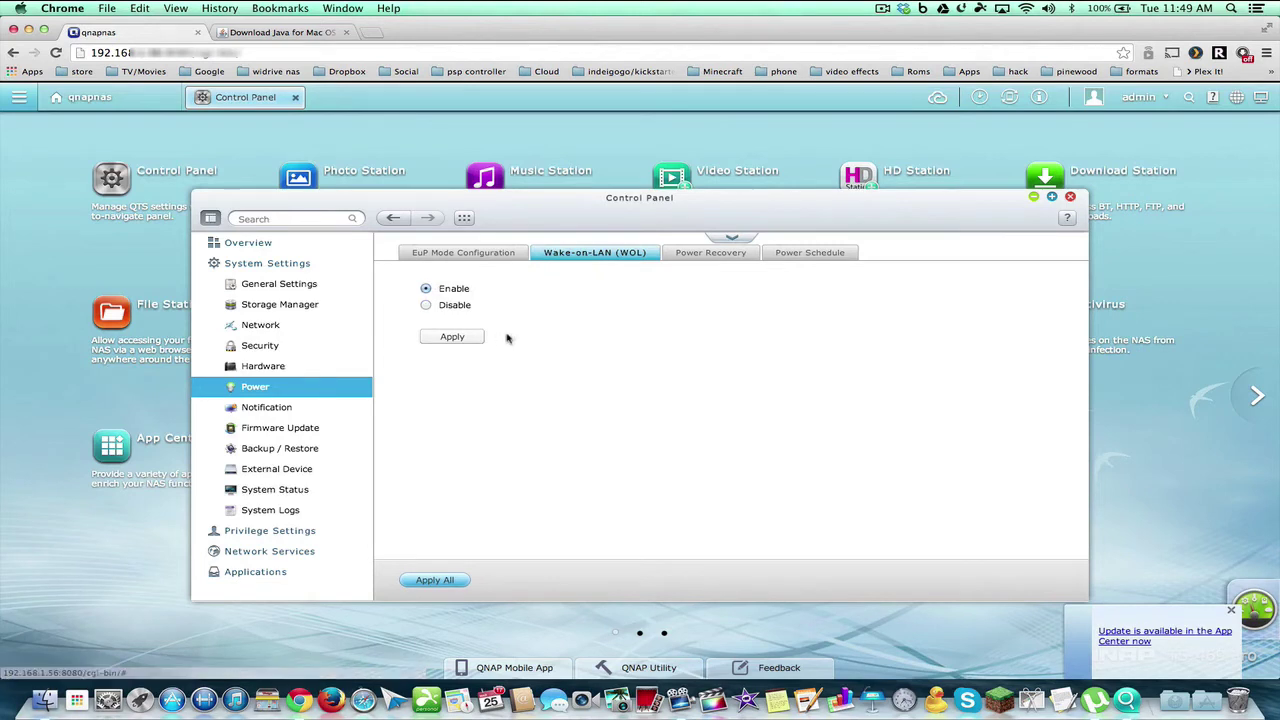
{"action": "left_click", "coordinate": [455, 340]}
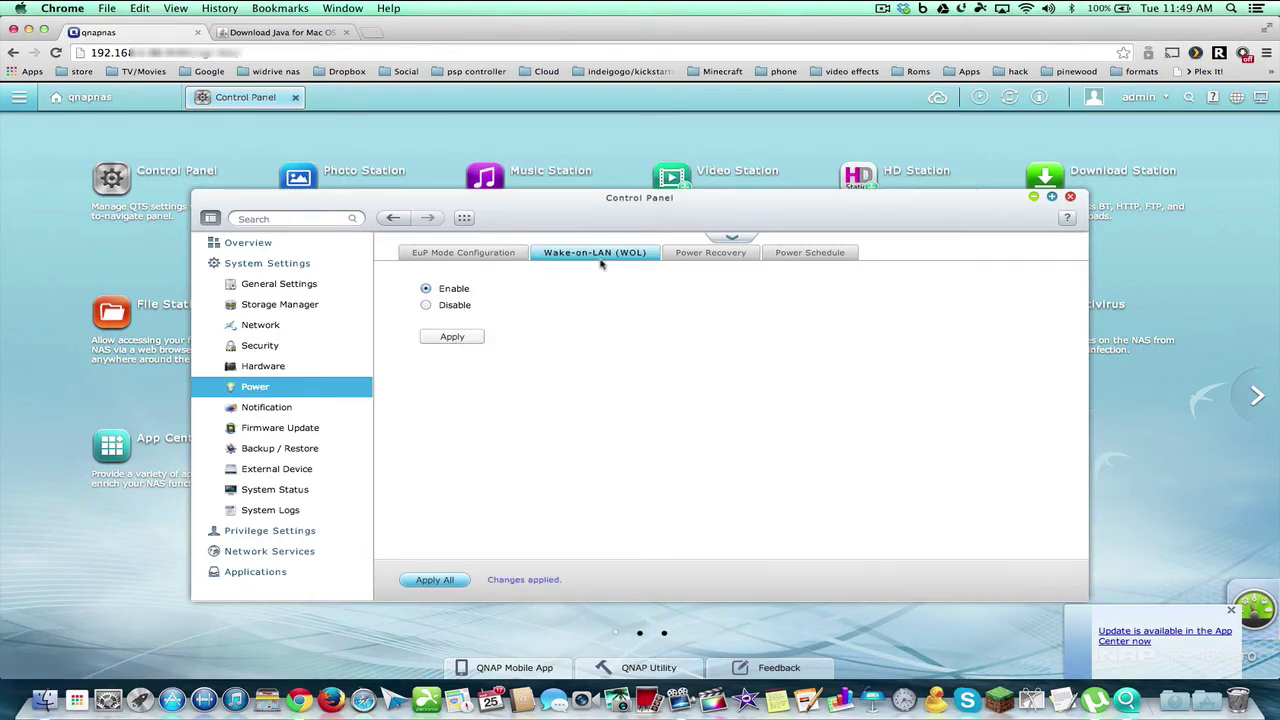
Look over the Power Recovery and Power Schedule options, then go back to the Control Panel Overview
{"action": "left_click", "coordinate": [695, 252]}
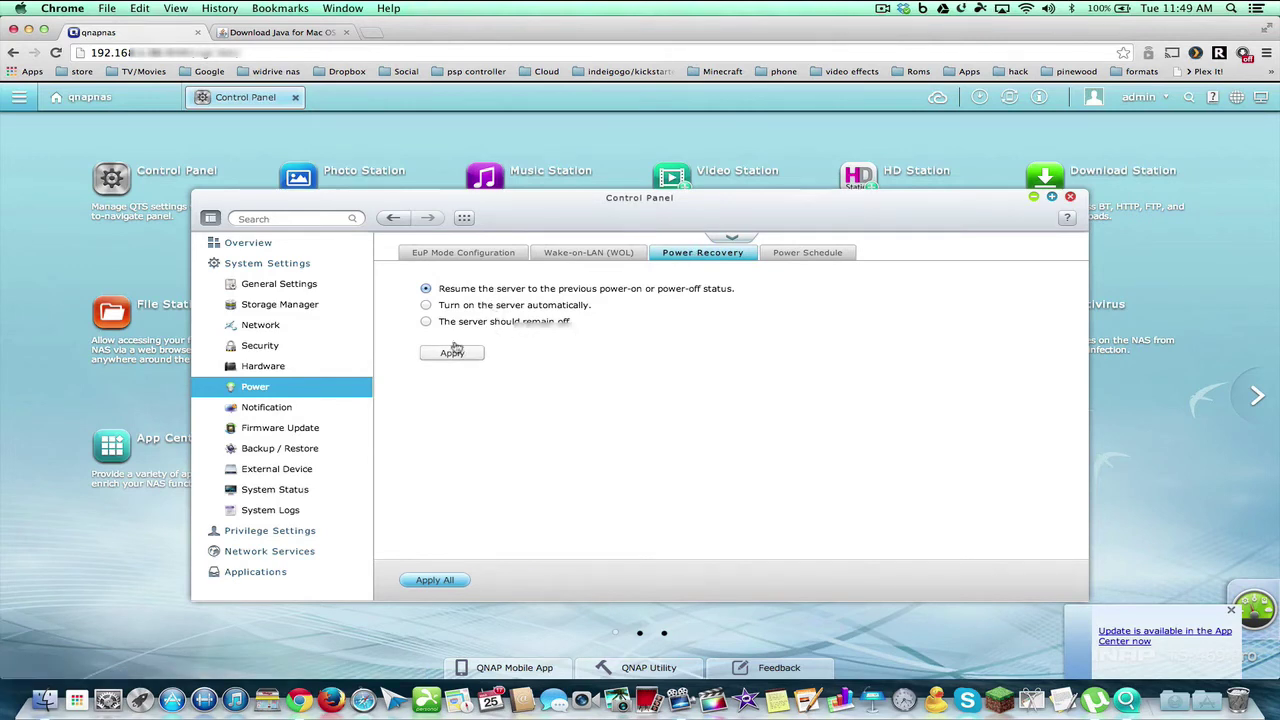
{"action": "left_click", "coordinate": [840, 251]}
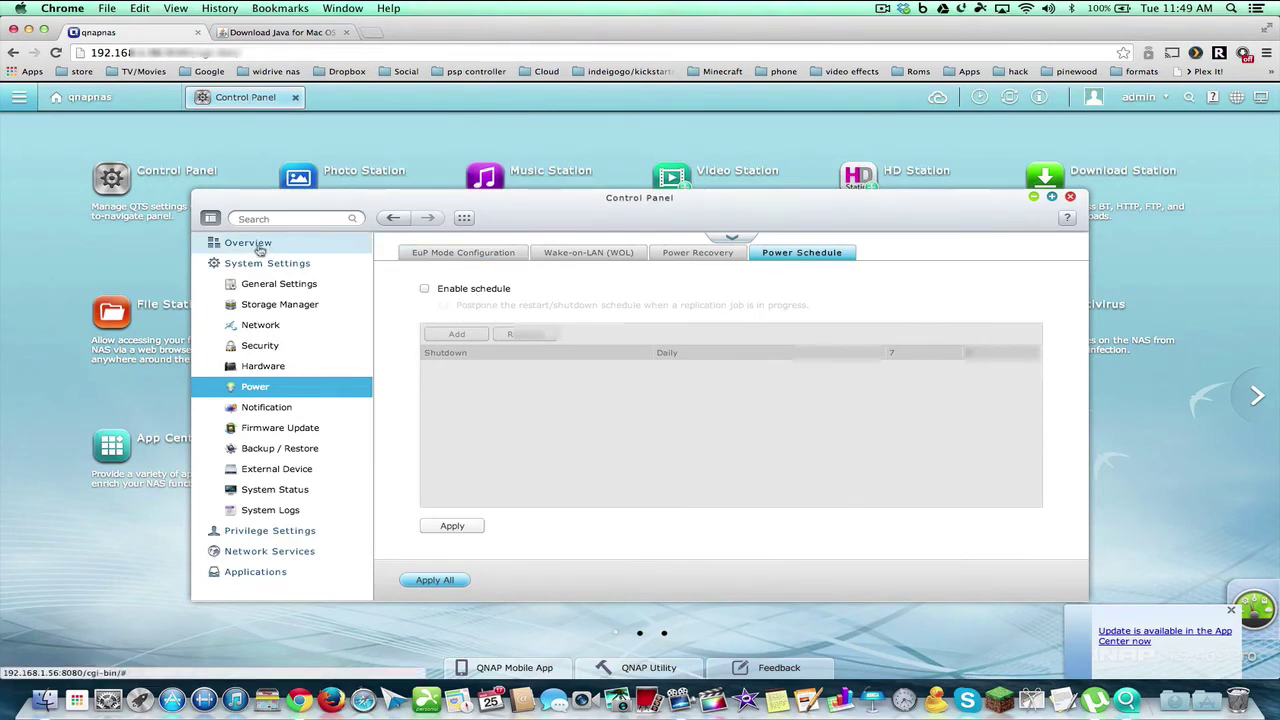
{"action": "left_click", "coordinate": [335, 250]}
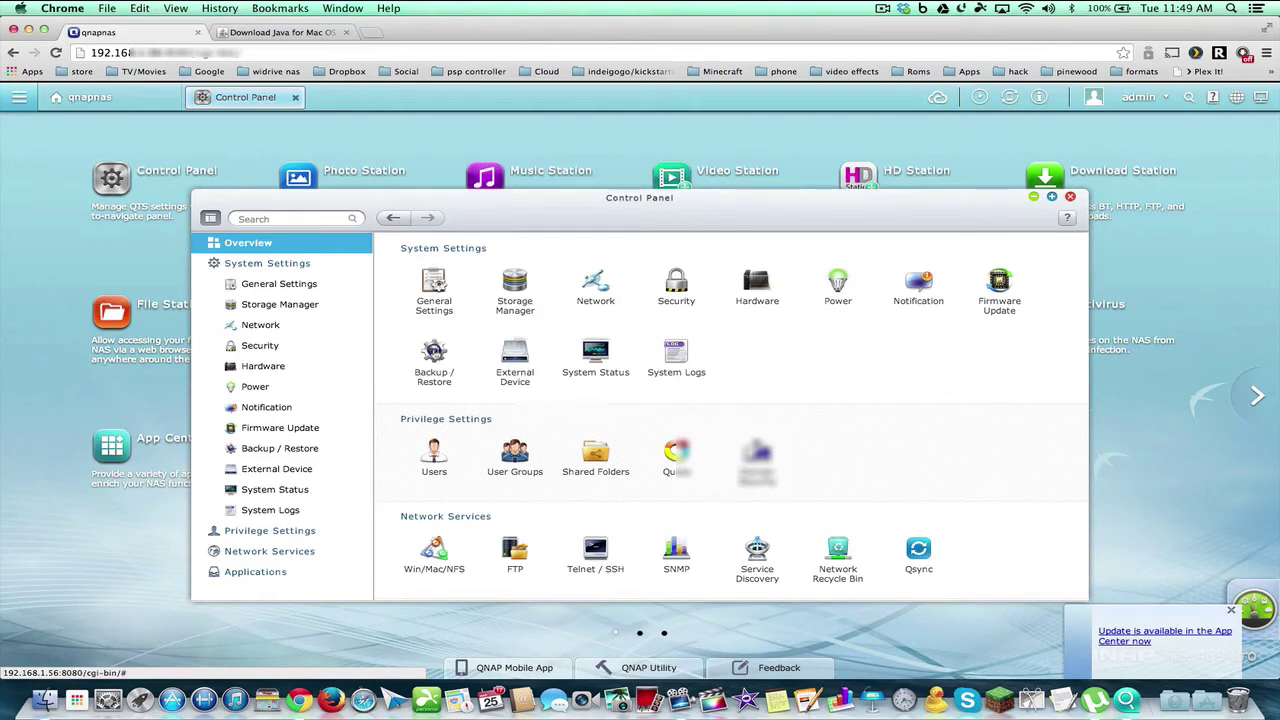
Show the Restore to Factory Default options under Backup / Restore
{"action": "left_click", "coordinate": [436, 362]}
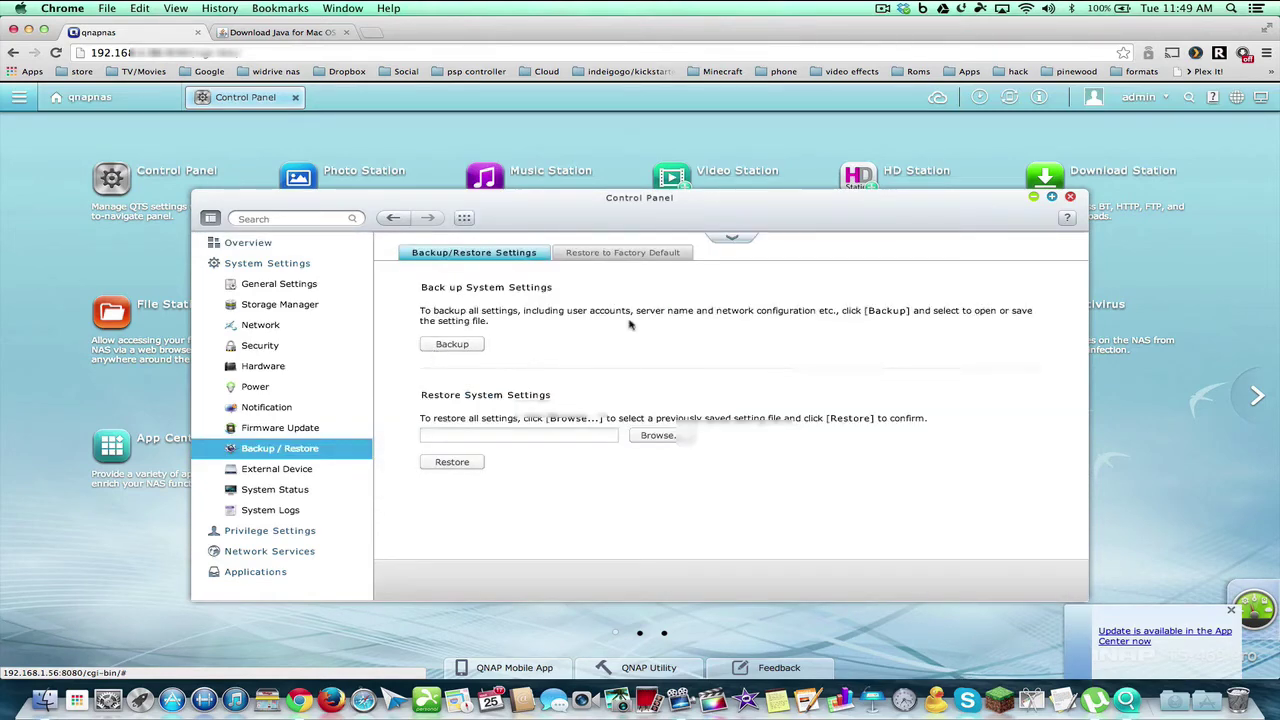
{"action": "left_click", "coordinate": [612, 254]}
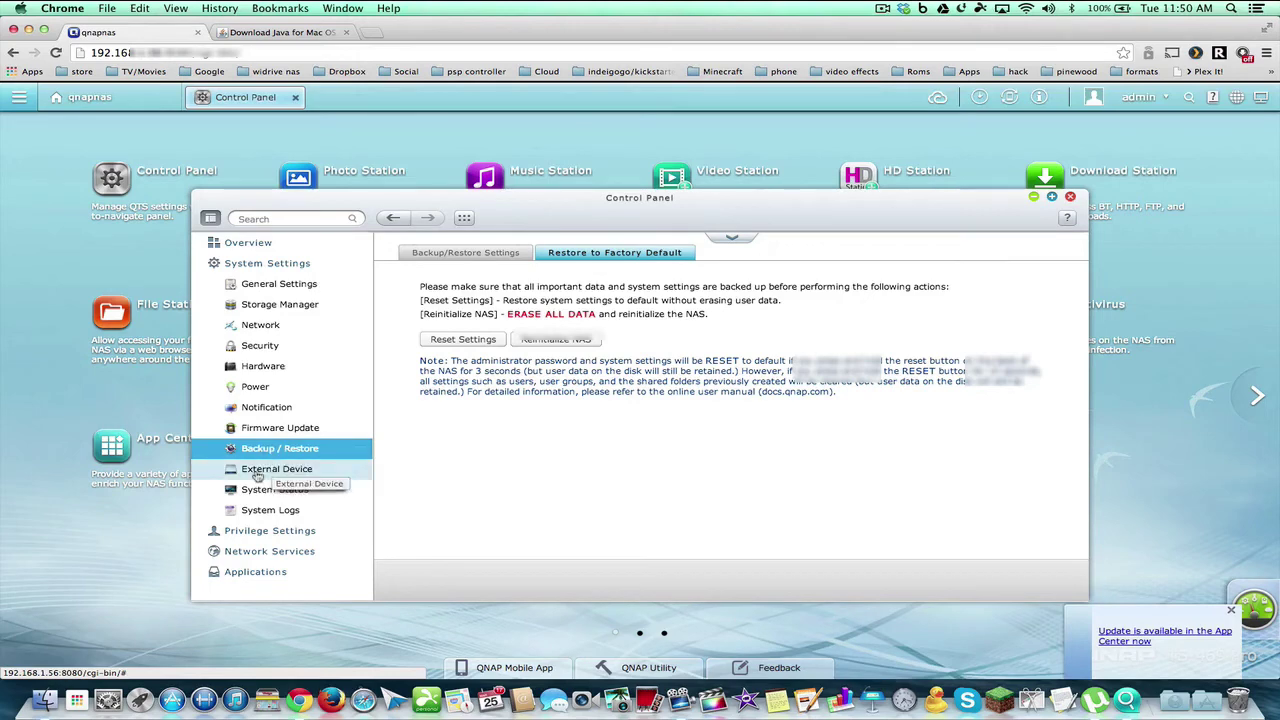
Go back to the Control Panel Overview from the factory-reset page
{"action": "left_click", "coordinate": [250, 243]}
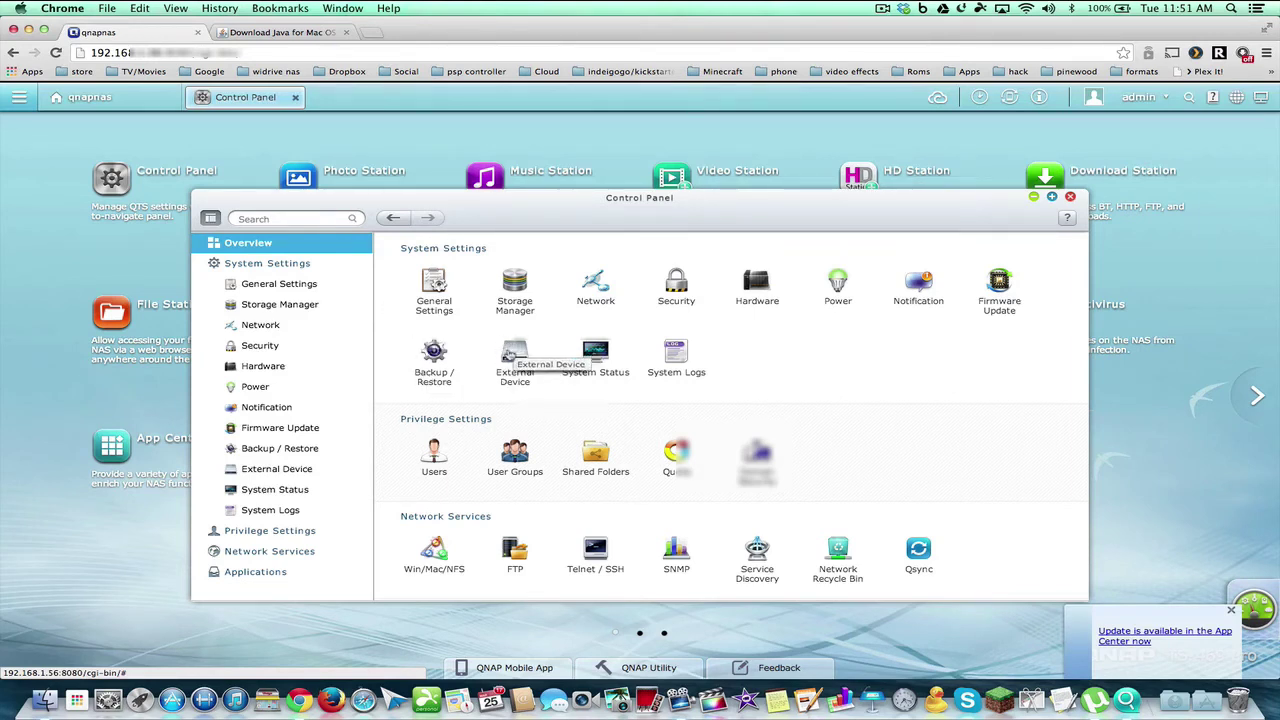
{"action": "left_click", "coordinate": [512, 352]}
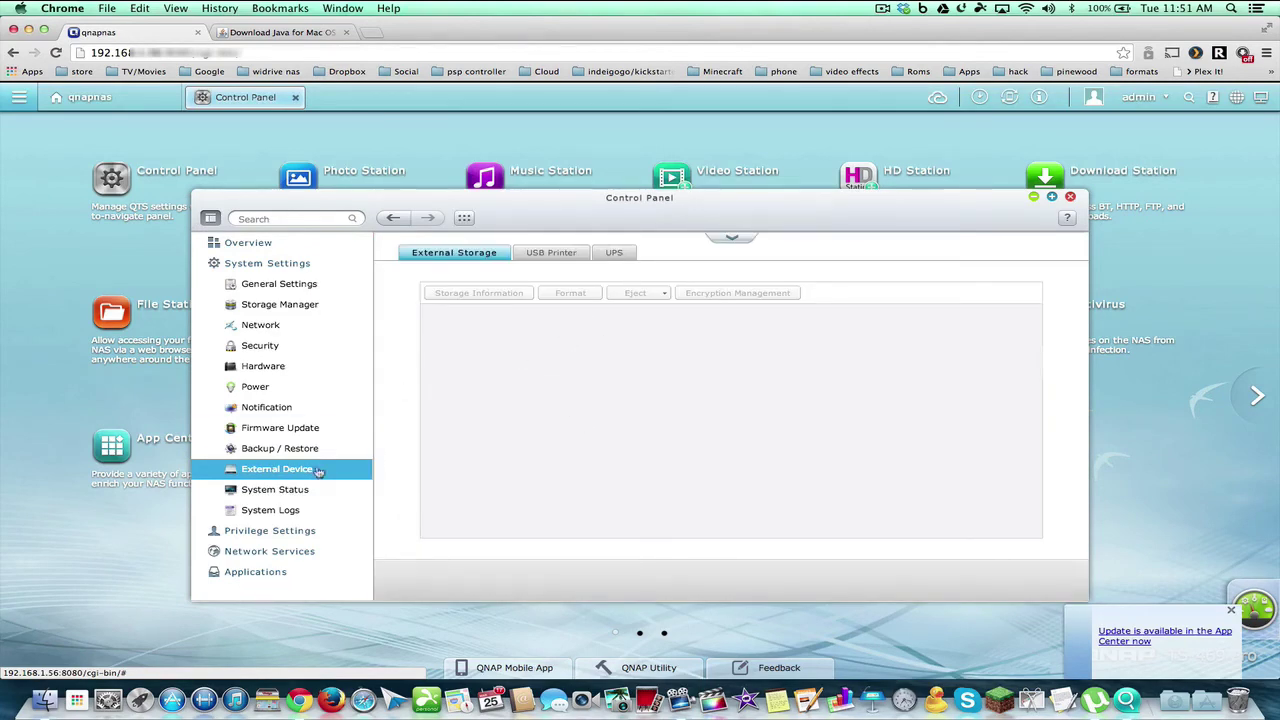
{"action": "left_click", "coordinate": [230, 242]}
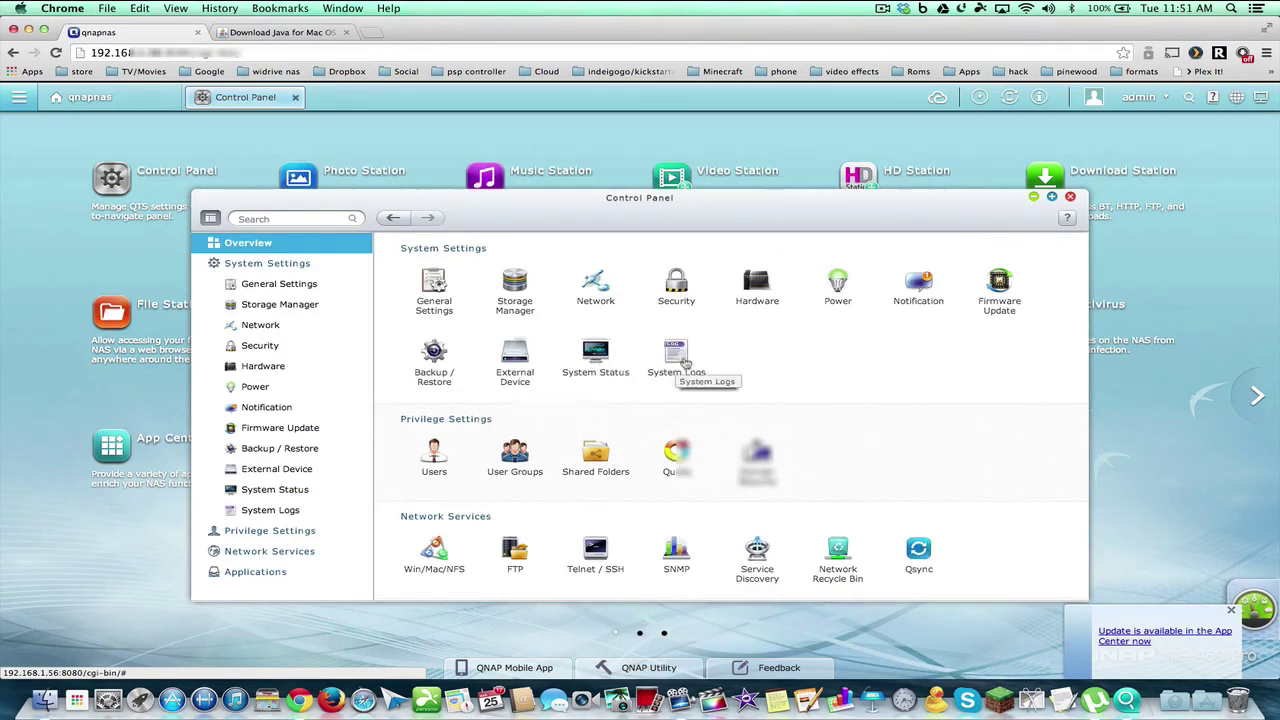
{"action": "left_click", "coordinate": [434, 455]}
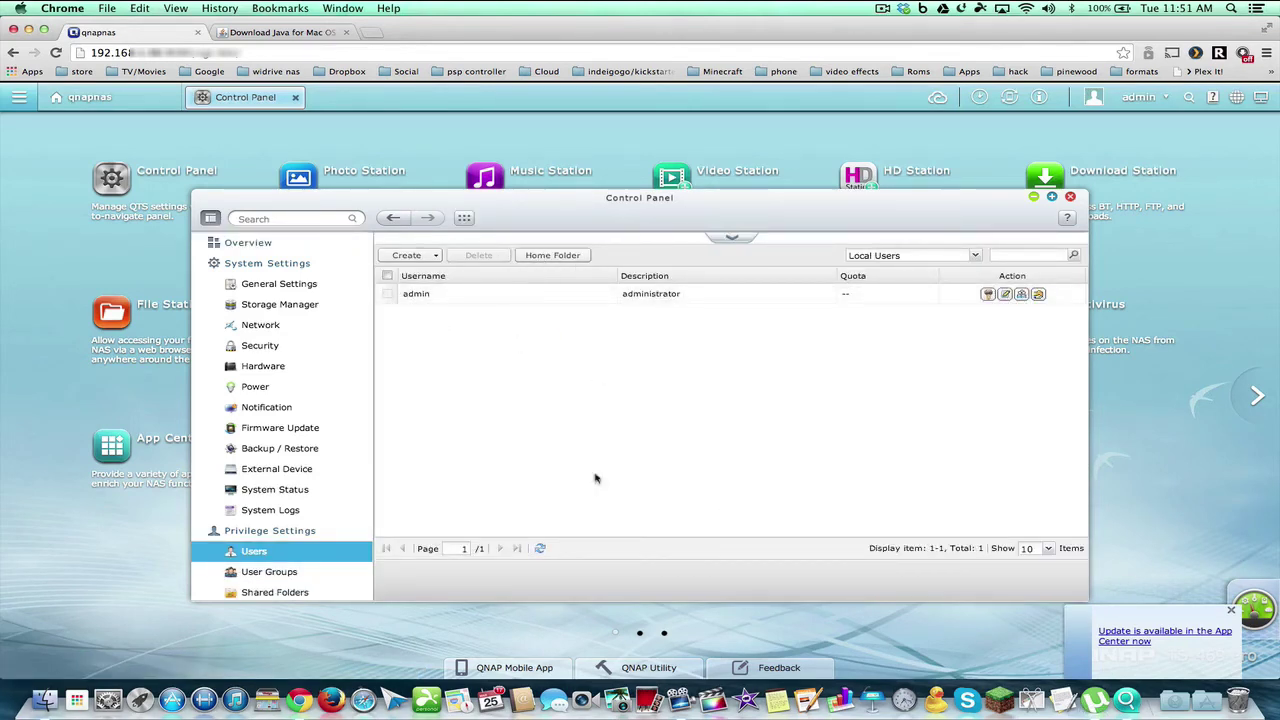
{"action": "left_click", "coordinate": [250, 244]}
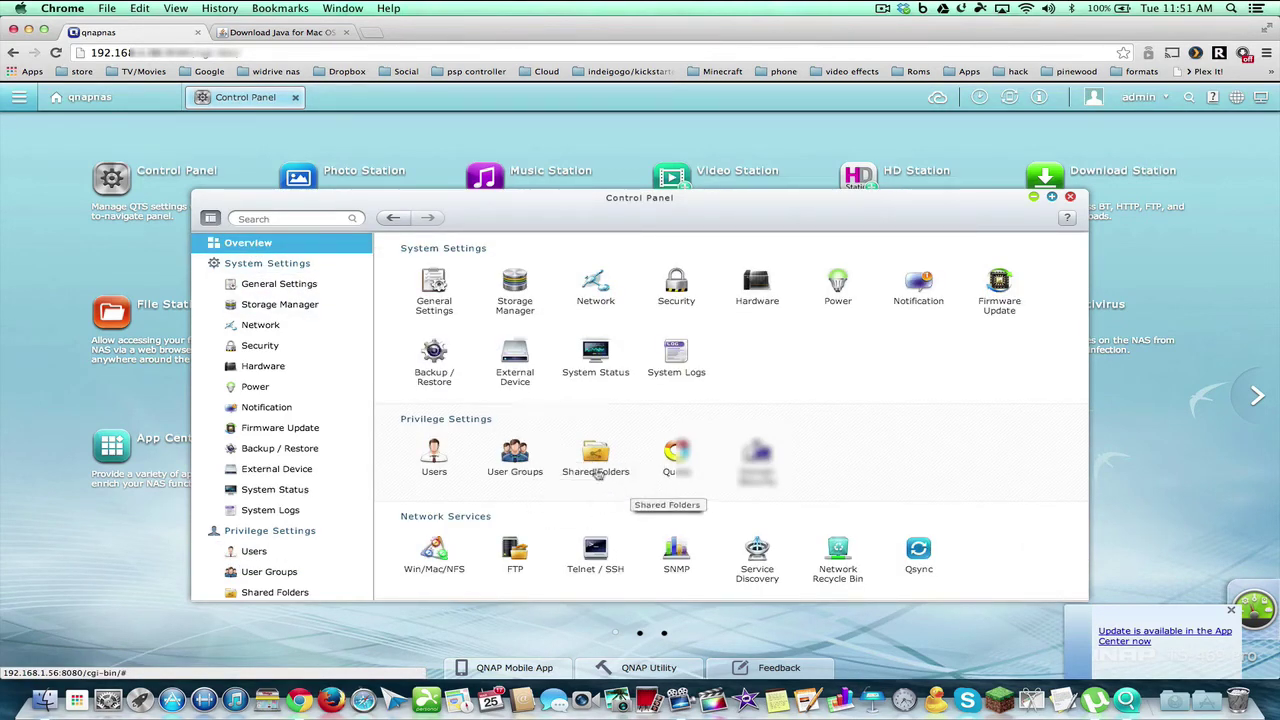
{"action": "left_click", "coordinate": [596, 452]}
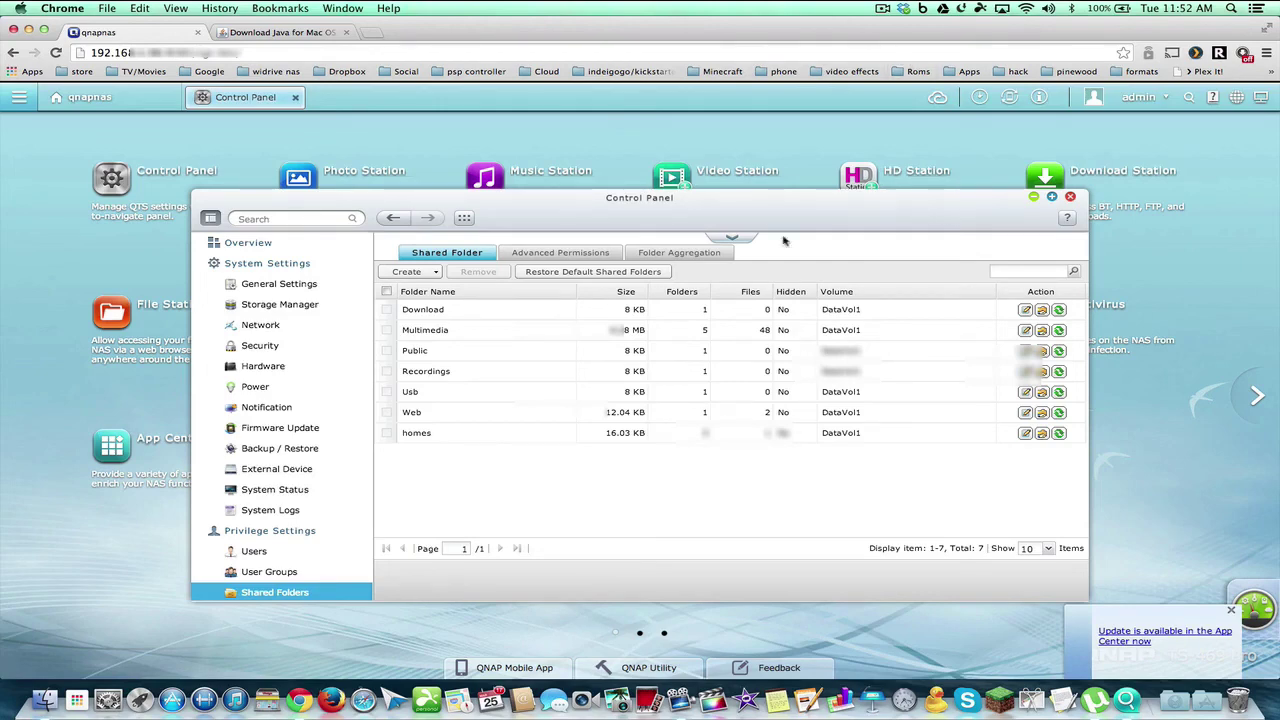
{"action": "left_click", "coordinate": [250, 244]}
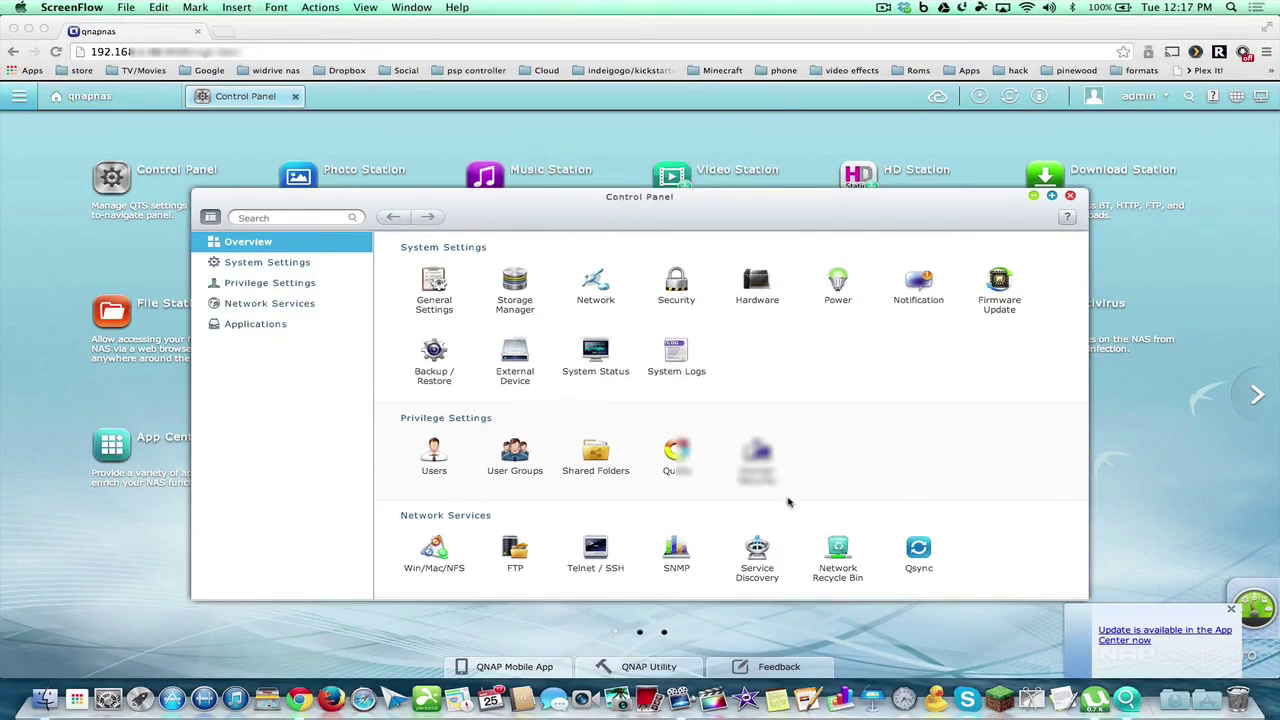
{"action": "scroll", "coordinate": [786, 500], "scroll_direction": "down", "scroll_amount": 5}
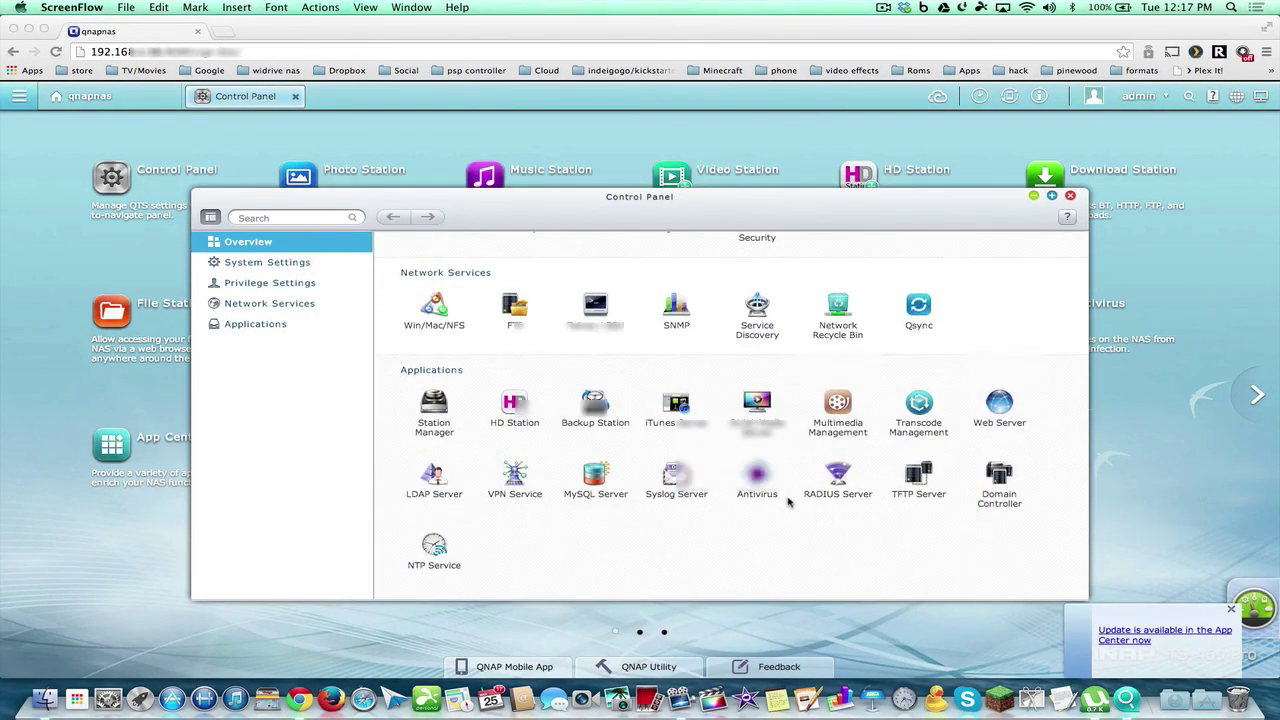